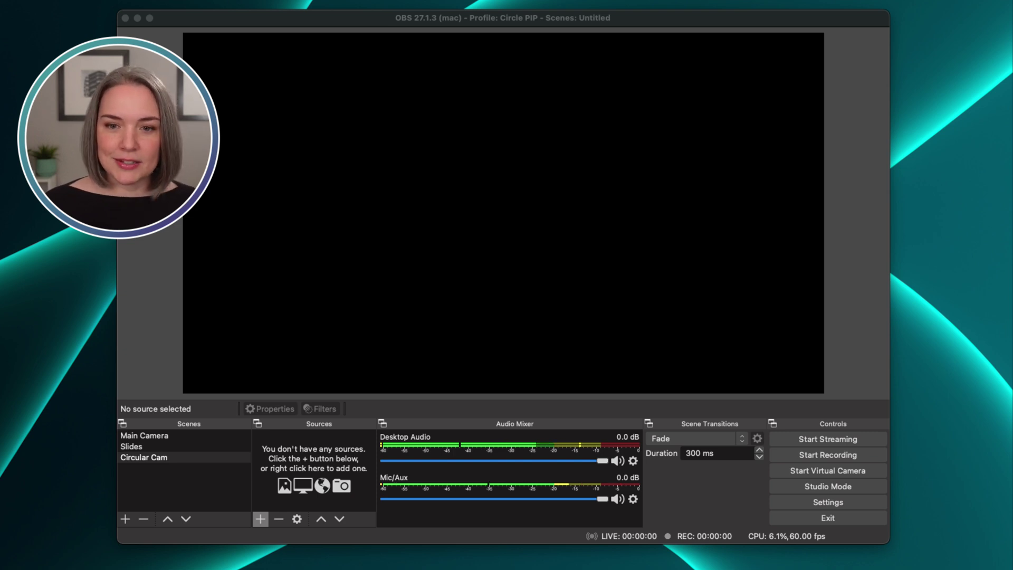
left_click_drag(1012, 211, 468, 116)
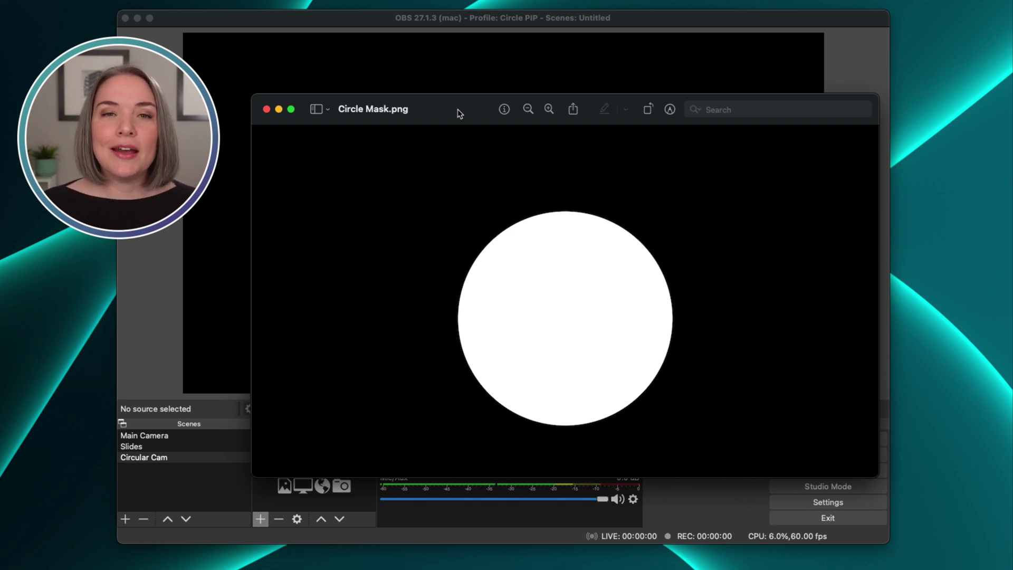
left_click_drag(456, 113, 1012, 211)
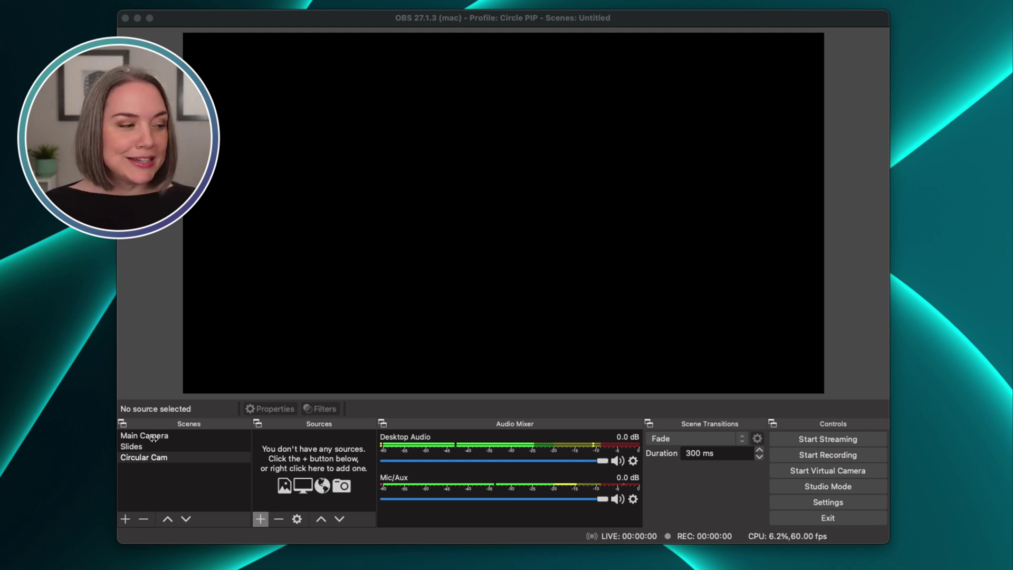
left_click(183, 436)
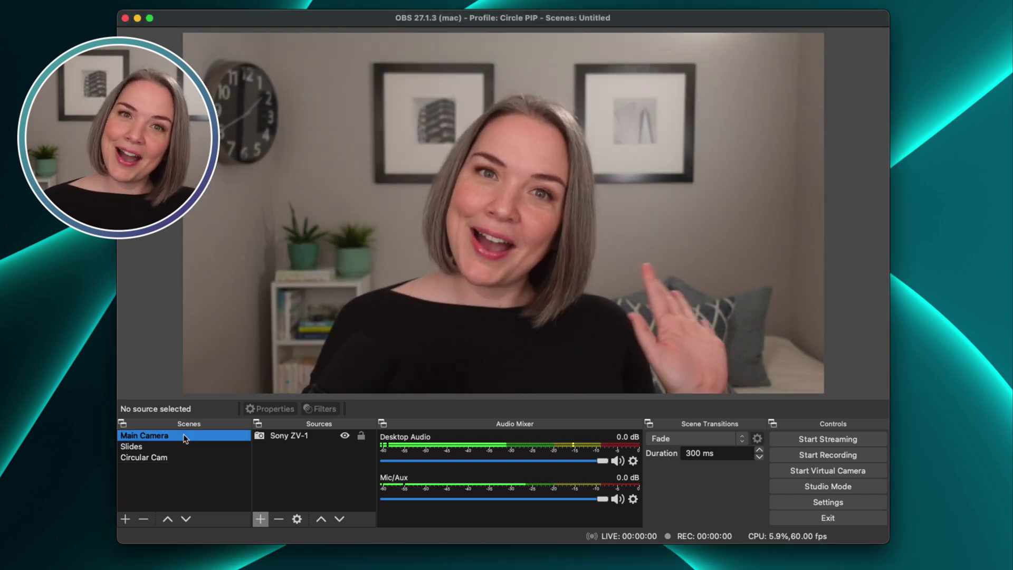
left_click(182, 447)
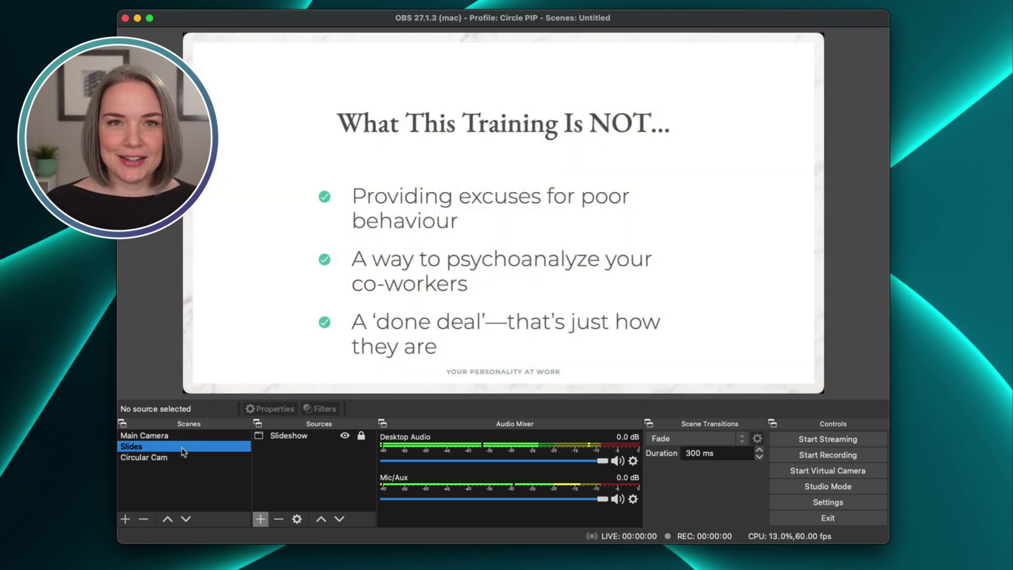
left_click(178, 461)
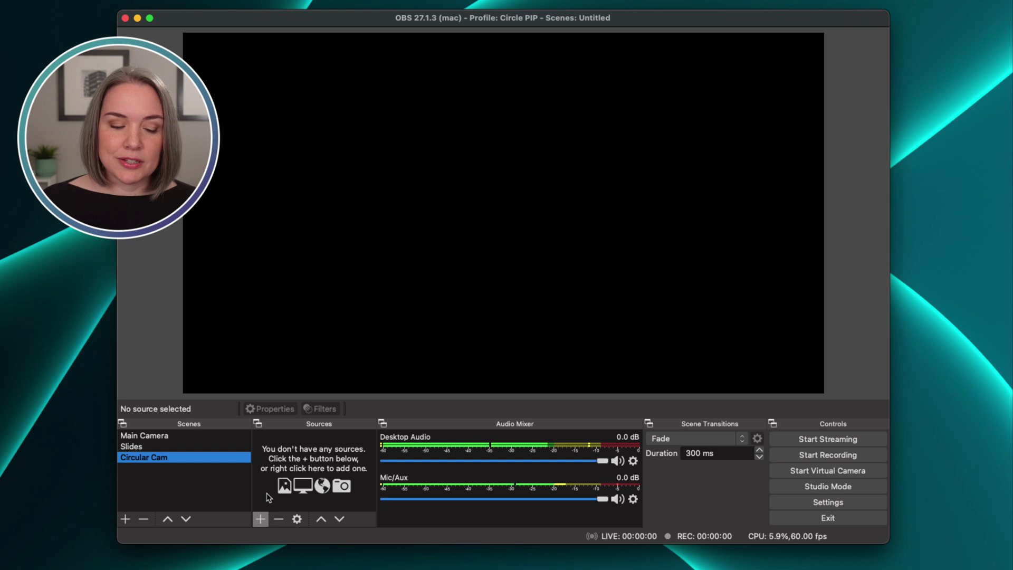
Add the existing Sony ZV-1 video capture device to the Circular Cam scene
left_click(260, 519)
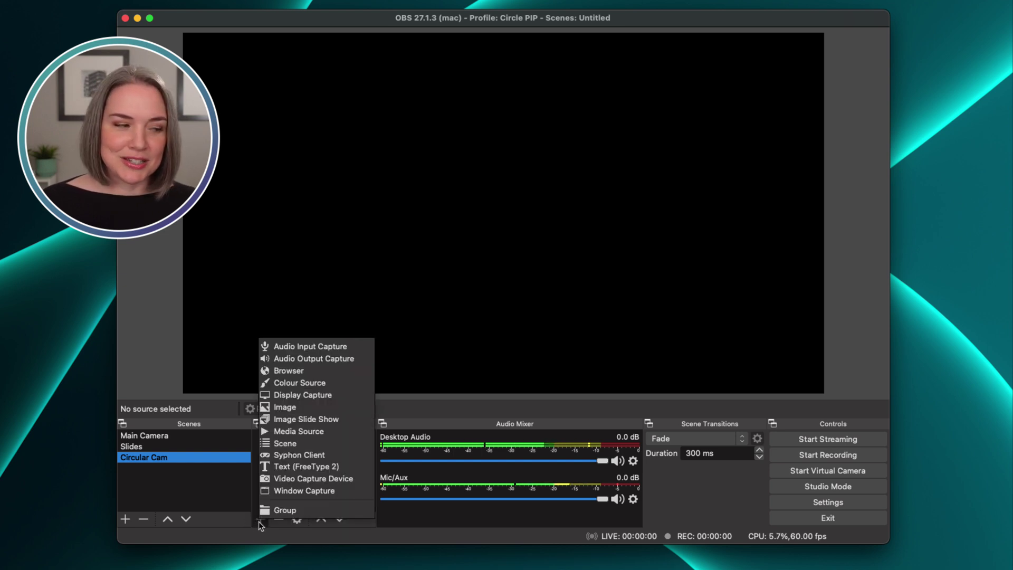
left_click(278, 478)
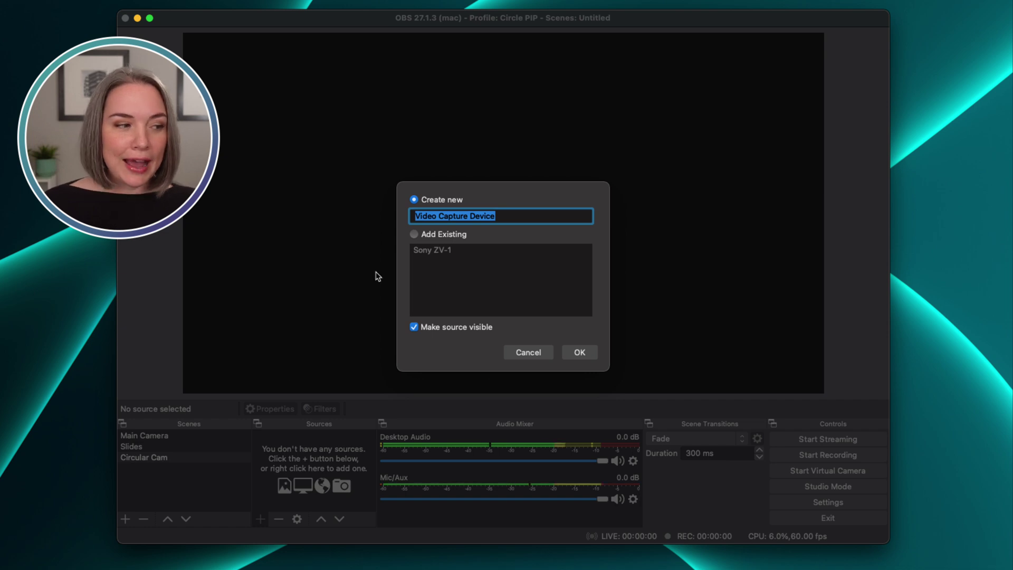
left_click(414, 236)
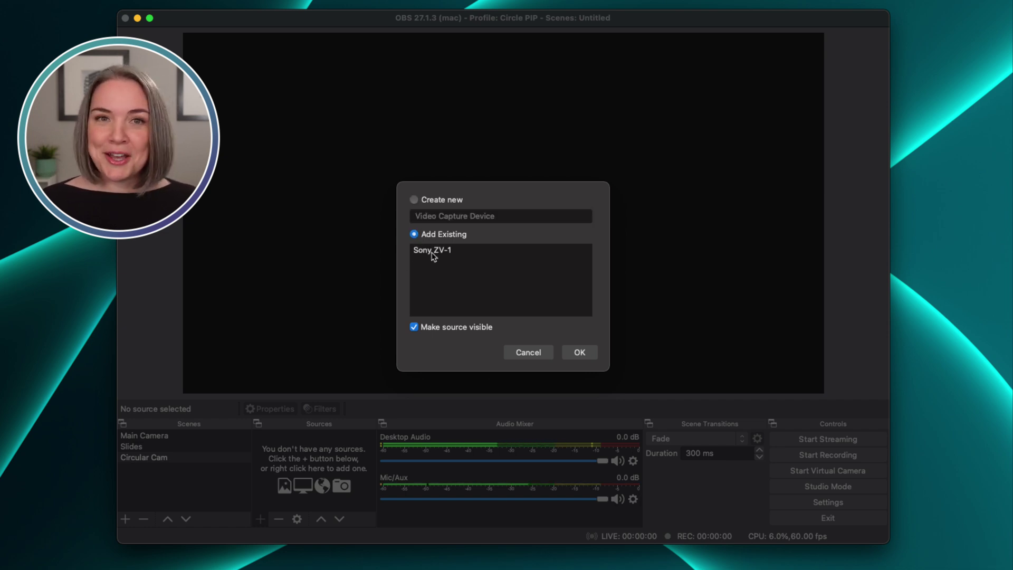
left_click(432, 252)
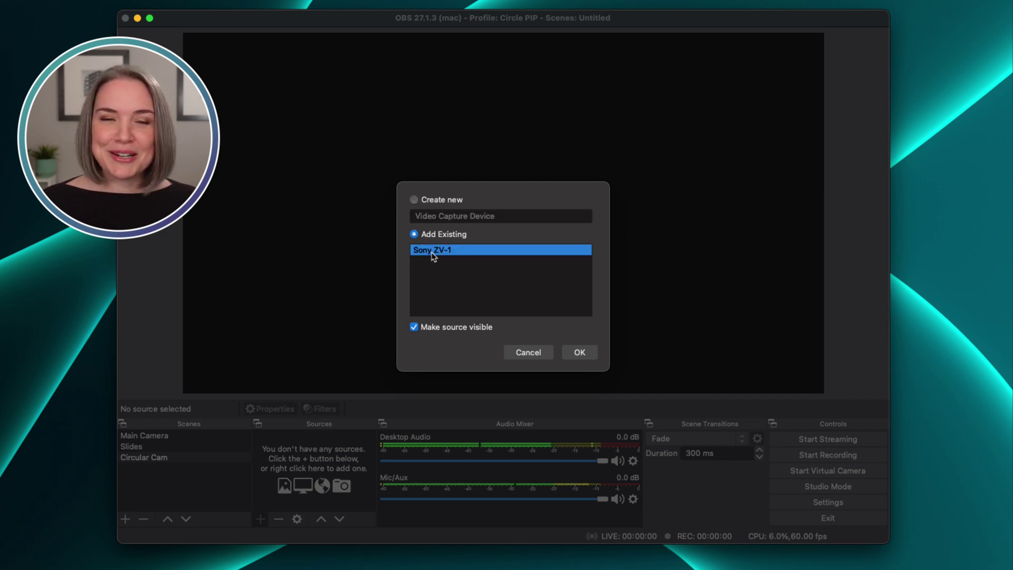
left_click(584, 355)
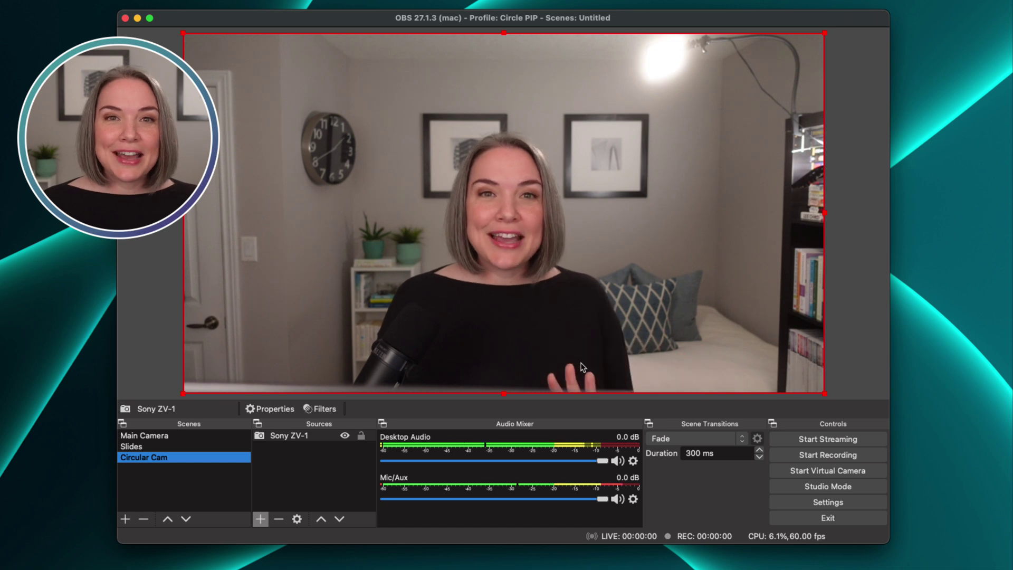
Open the Filters window of the Circular Cam scene
right_click(293, 435)
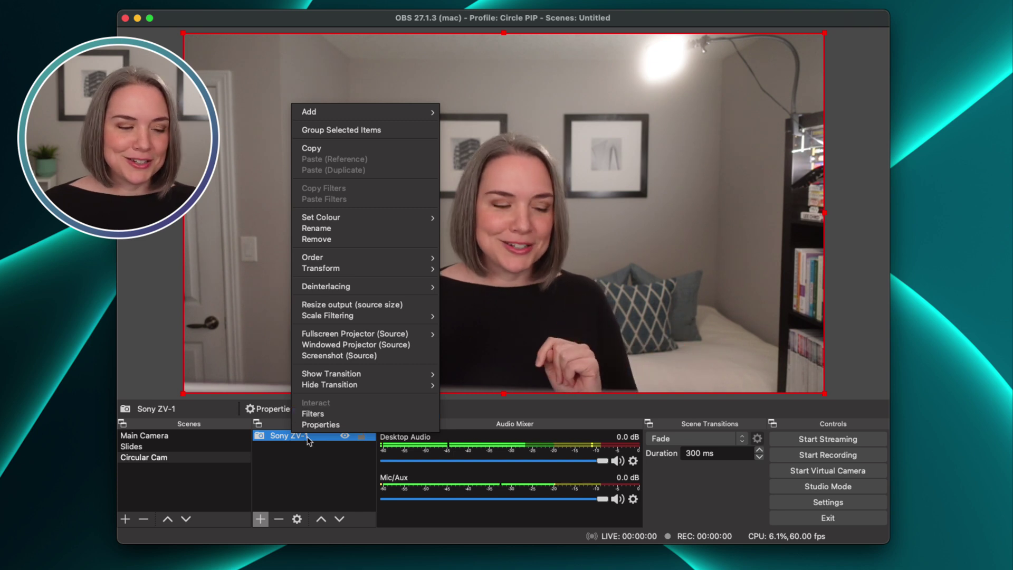
left_click(182, 461)
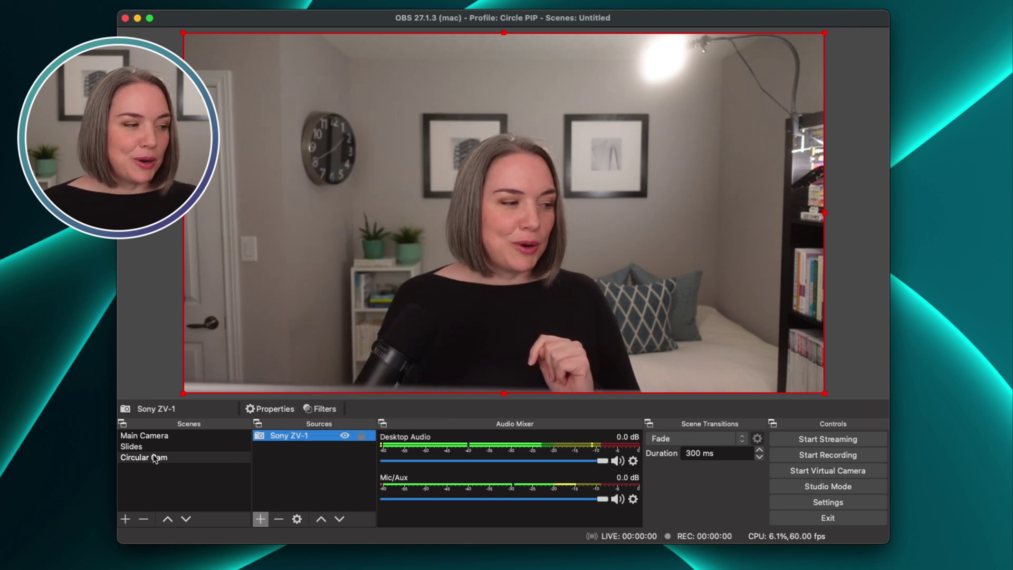
left_click(153, 464)
right_click(154, 465)
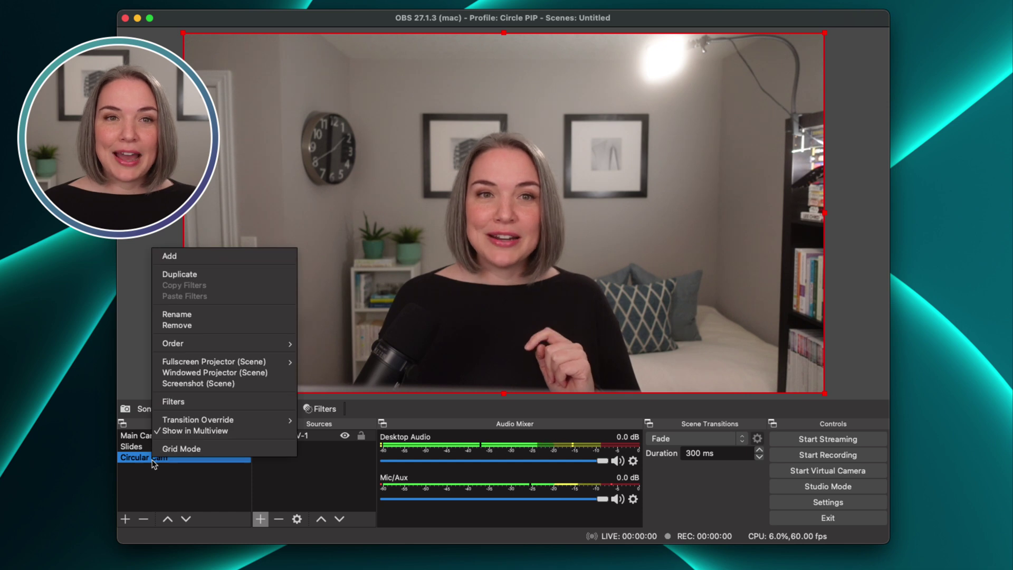
left_click(194, 405)
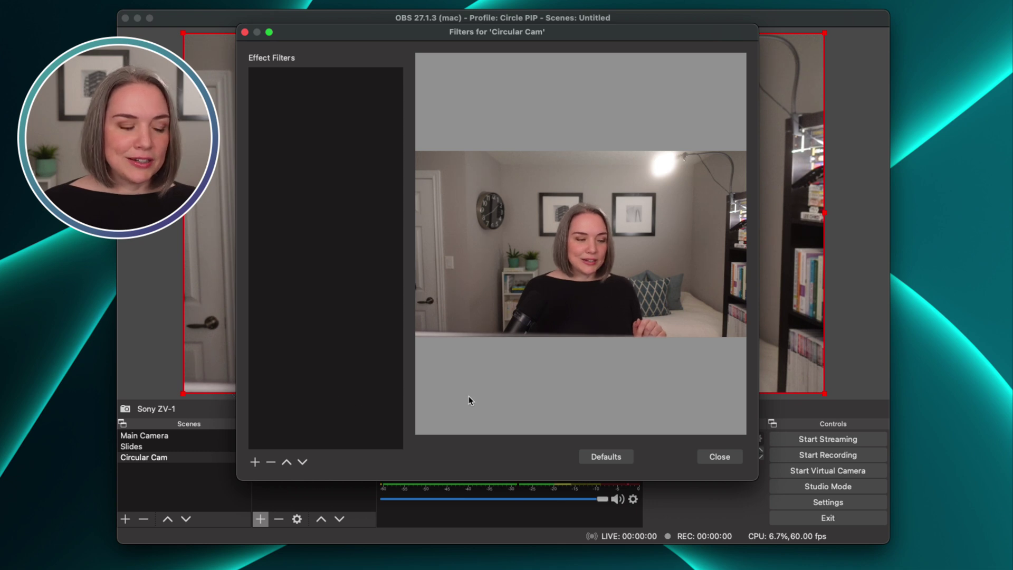
Add an Image Mask/Blend filter that uses Circle_Mask.png as its mask
left_click(254, 462)
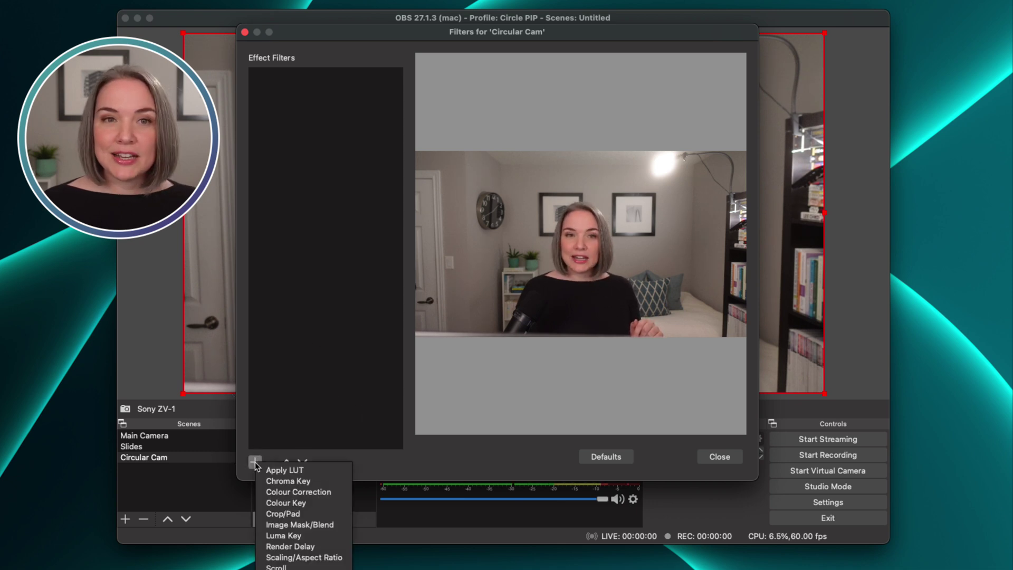
left_click(298, 525)
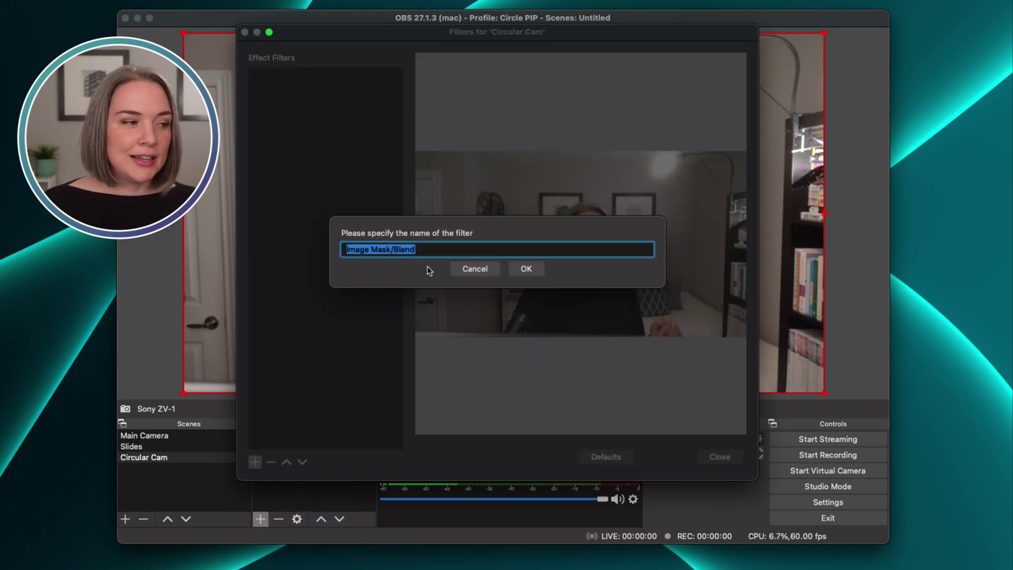
left_click(526, 269)
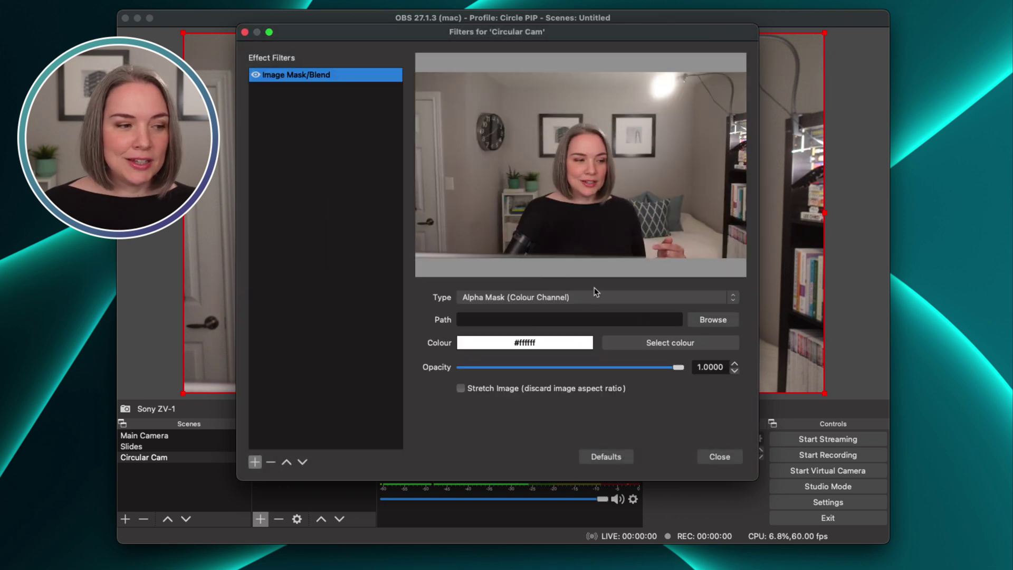
left_click(712, 320)
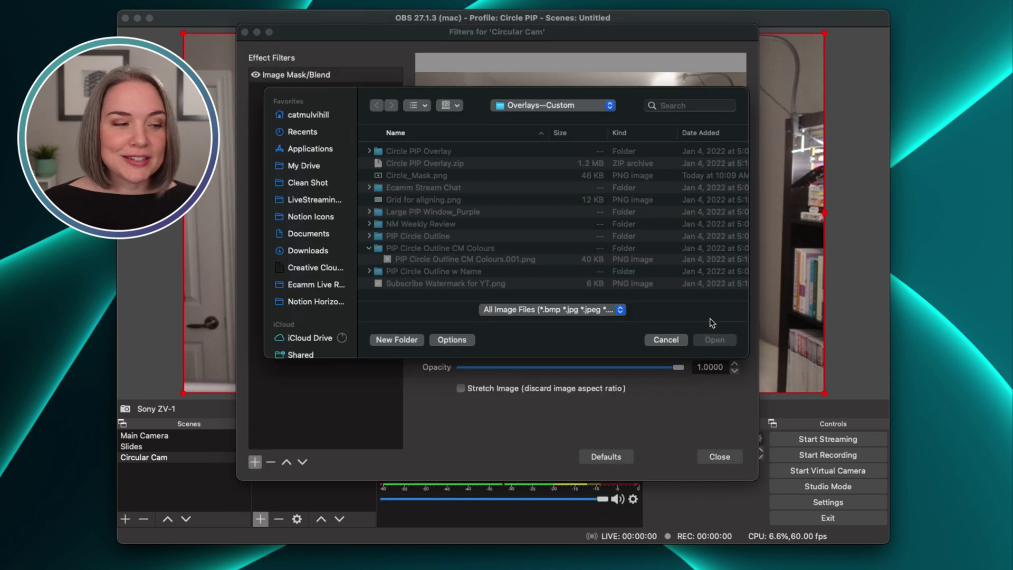
left_click(418, 176)
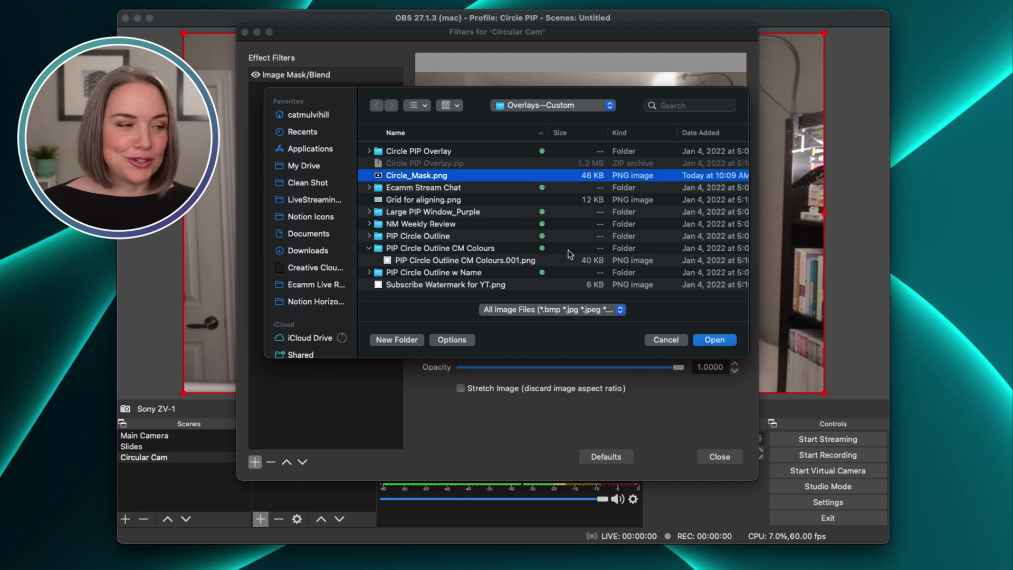
left_click(724, 339)
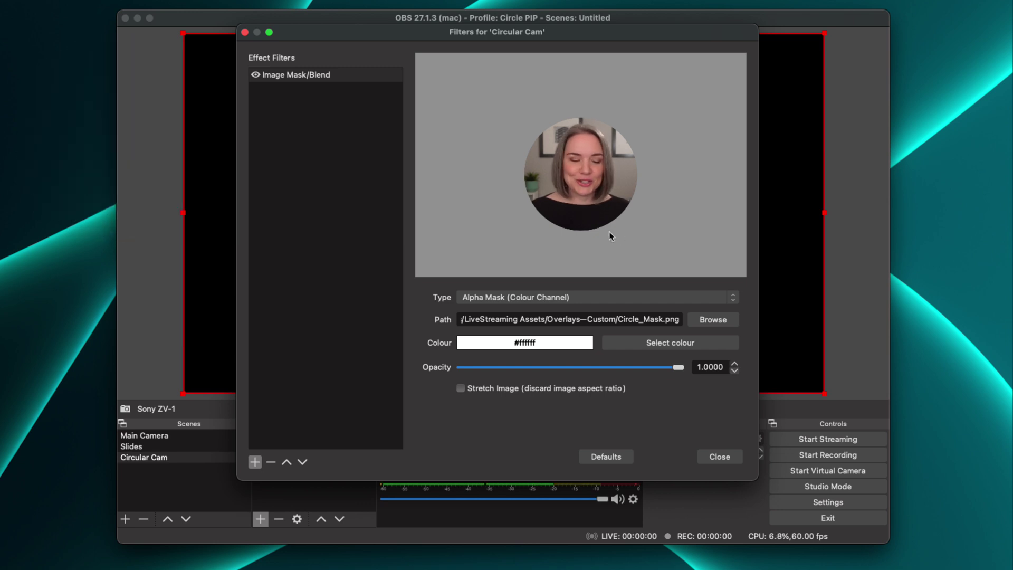
left_click(718, 457)
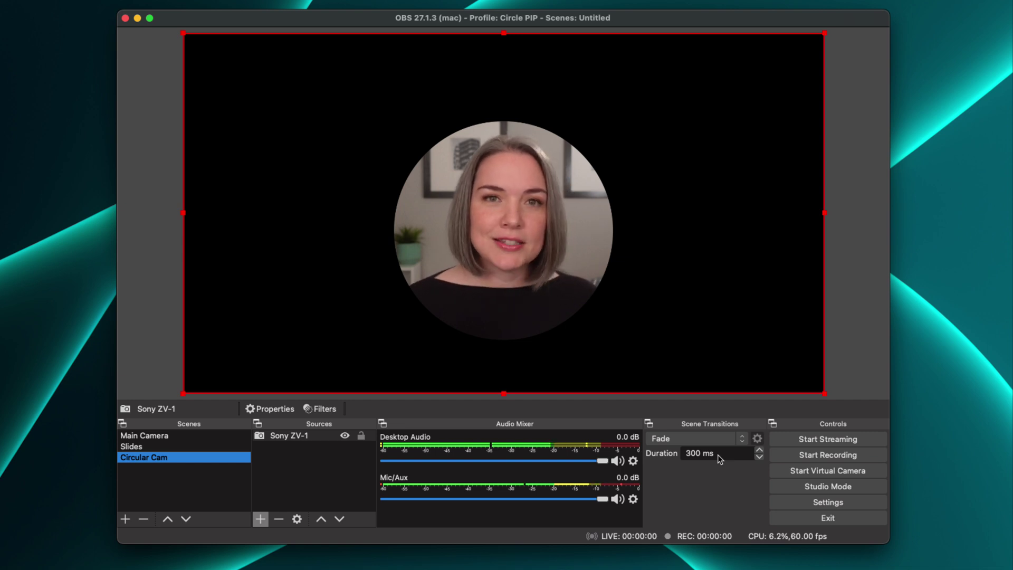
Shrink and recentre the Sony ZV-1 source, lock it, and switch to the Slides scene
left_click_drag(560, 282, 534, 231)
left_click_drag(823, 43, 774, 76)
left_click_drag(476, 235, 498, 209)
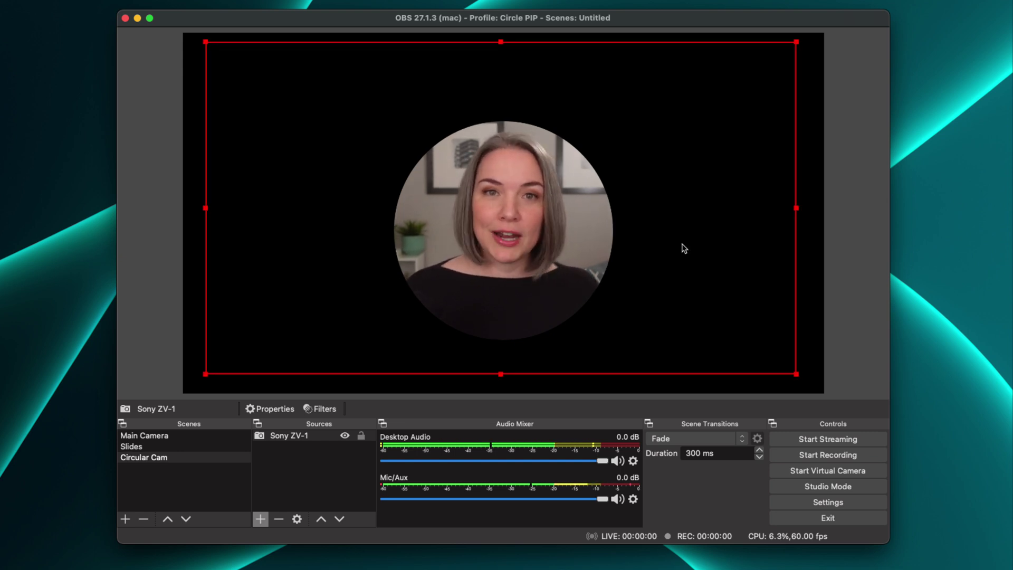
left_click(362, 436)
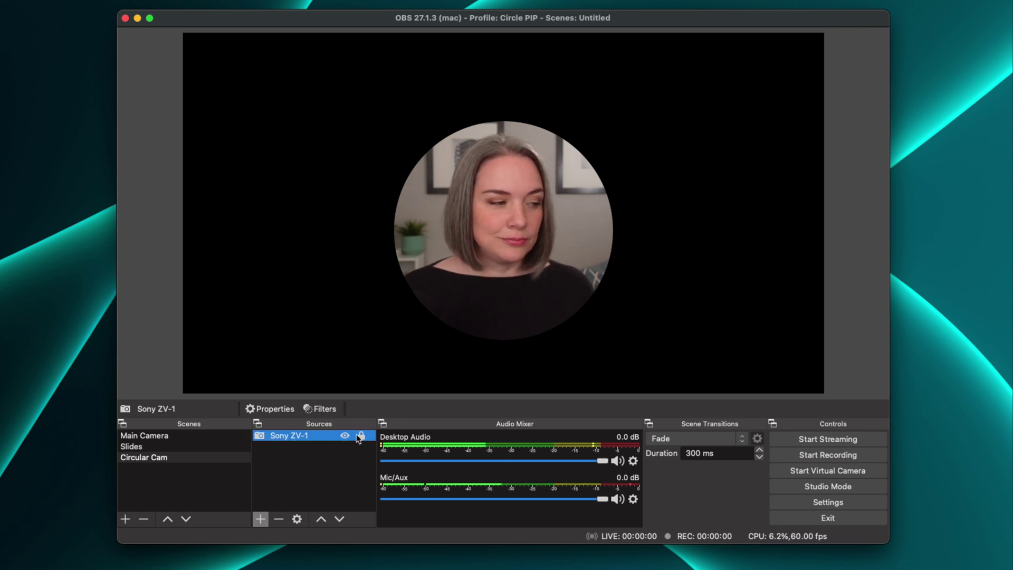
left_click(153, 447)
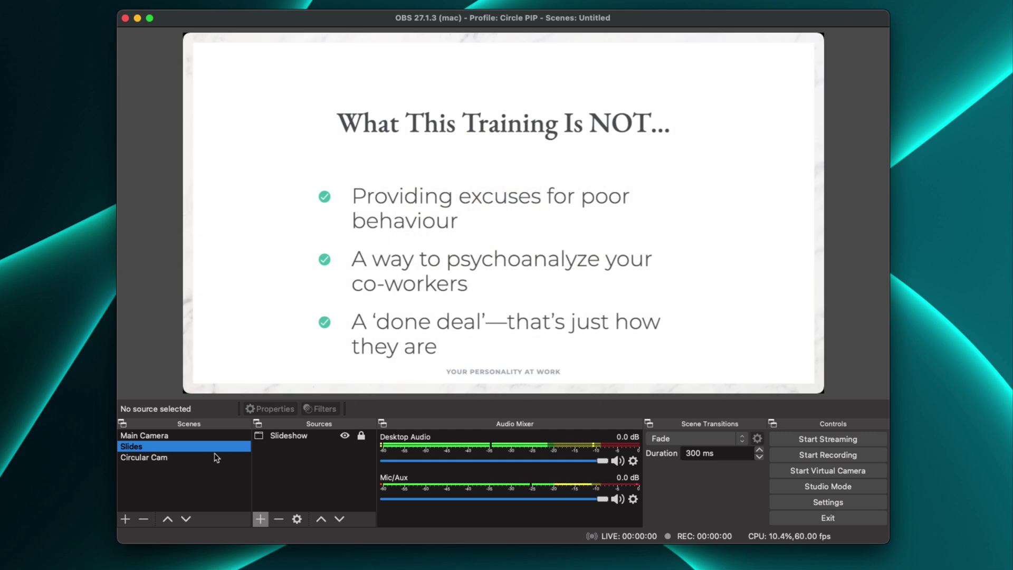
Nest the existing Circular Cam scene in Slides, shrunk into the slide's top-left corner
left_click(262, 520)
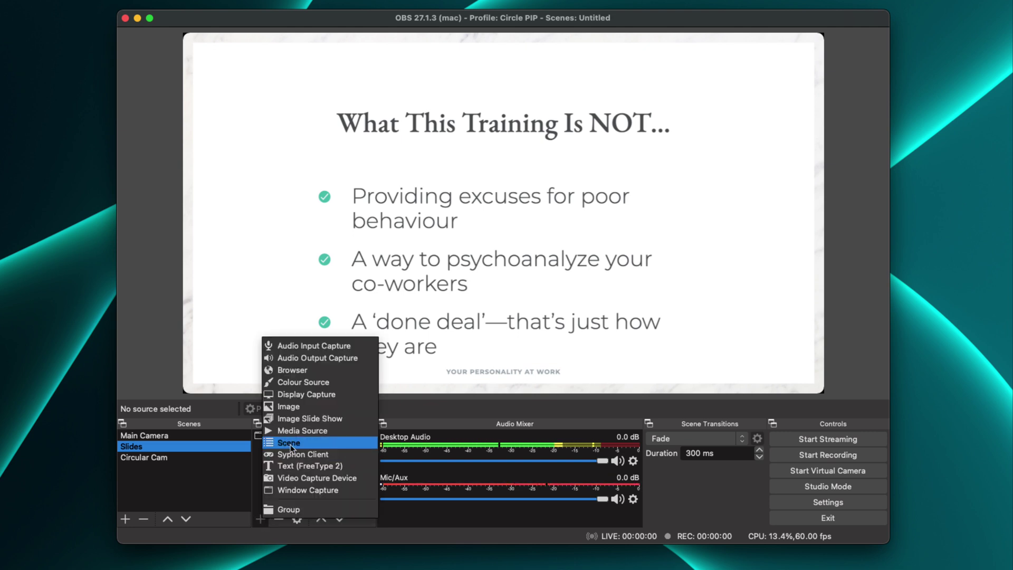
left_click(292, 445)
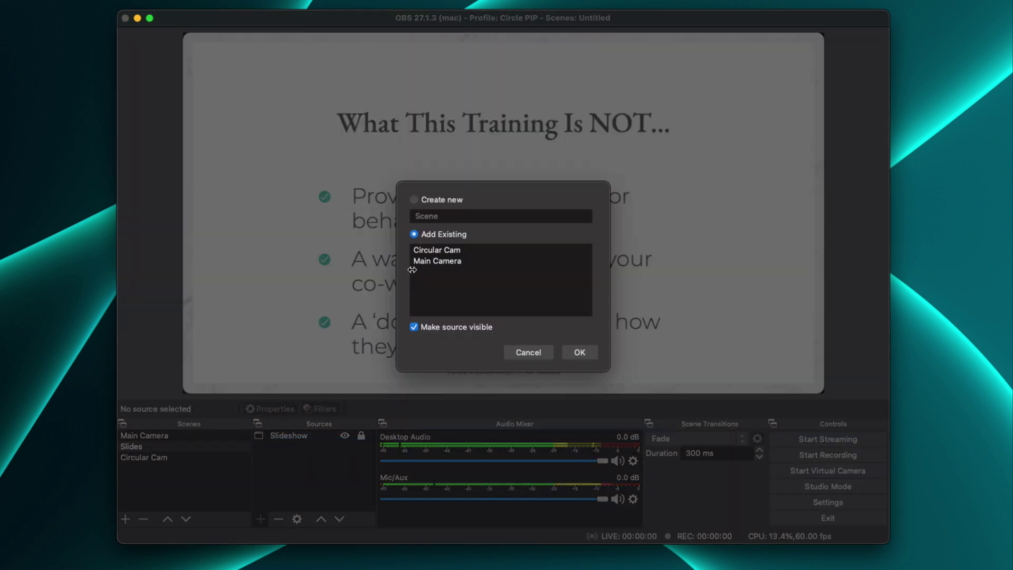
left_click(426, 253)
left_click(580, 352)
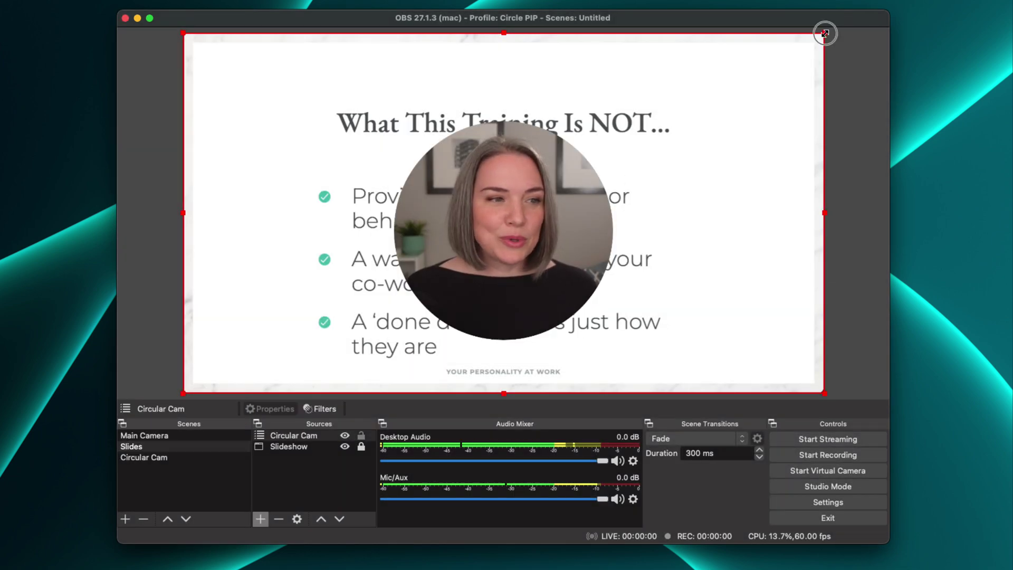
left_click_drag(825, 32, 506, 211)
left_click_drag(362, 313, 261, 132)
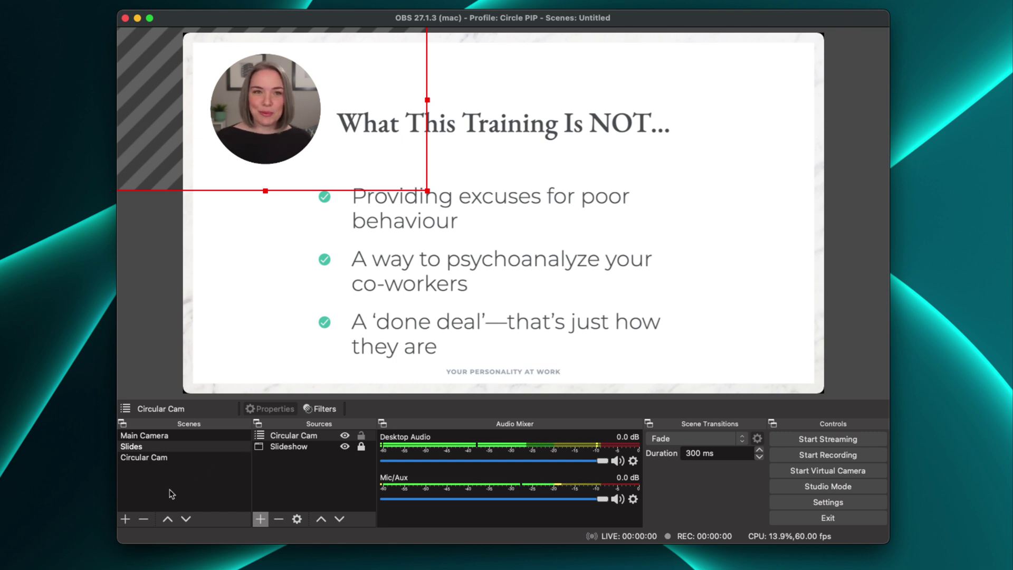
Create a new empty scene named Circular Cam Border
left_click(126, 520)
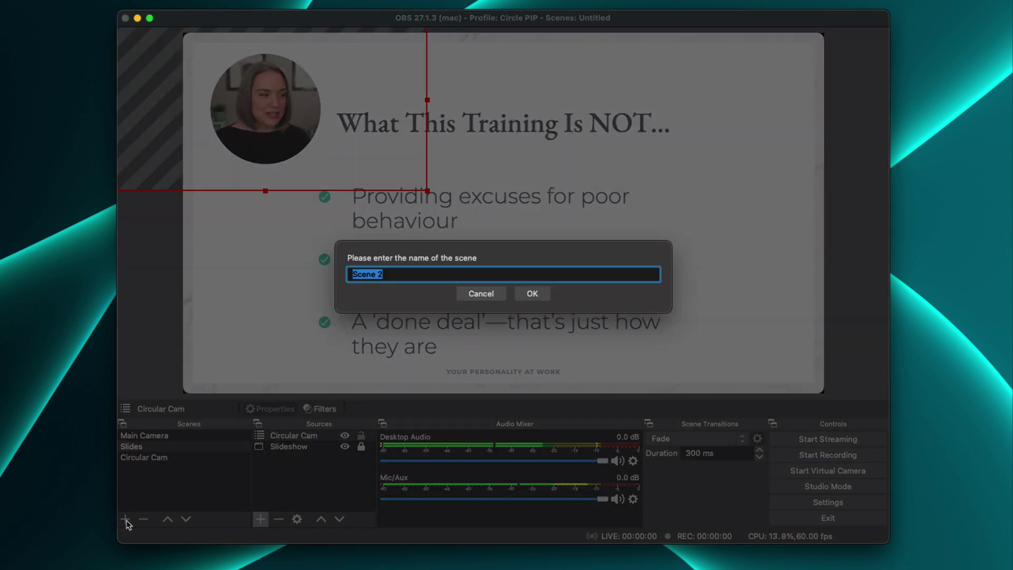
type("Circular Cam Border")
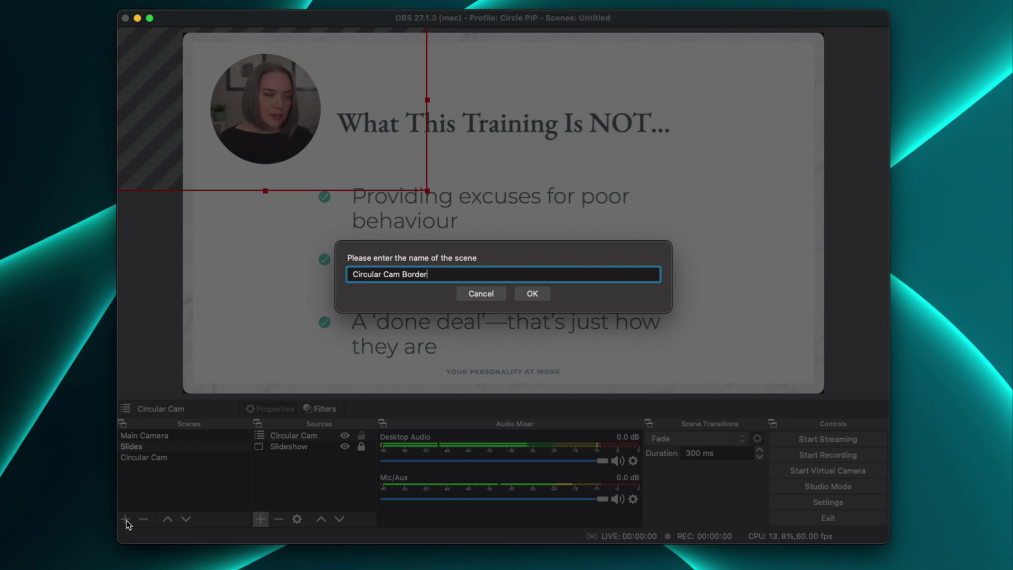
key("Return")
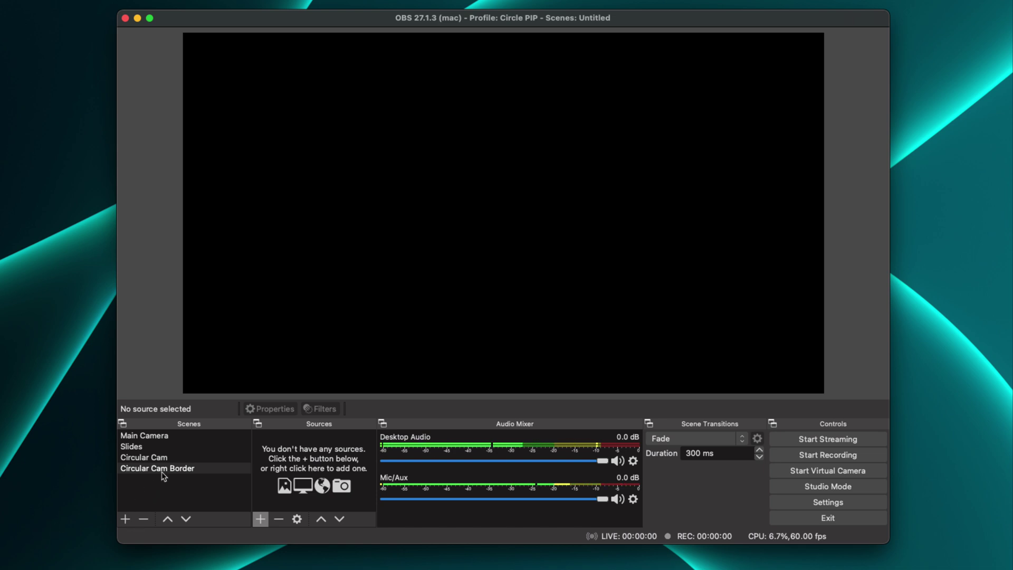
Add the existing Circular Cam scene as a source in Circular Cam Border
left_click(261, 519)
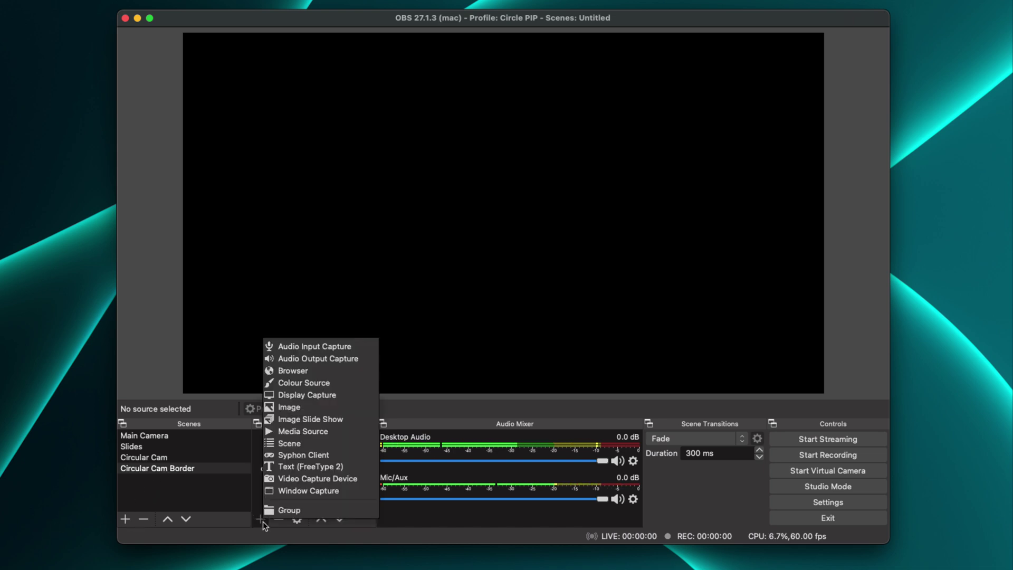
left_click(292, 444)
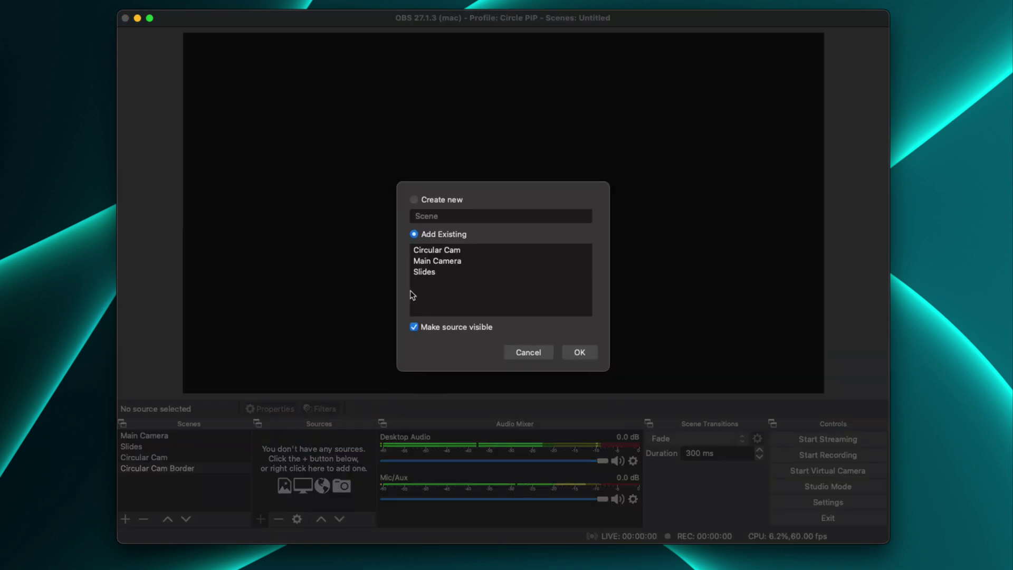
left_click(579, 352)
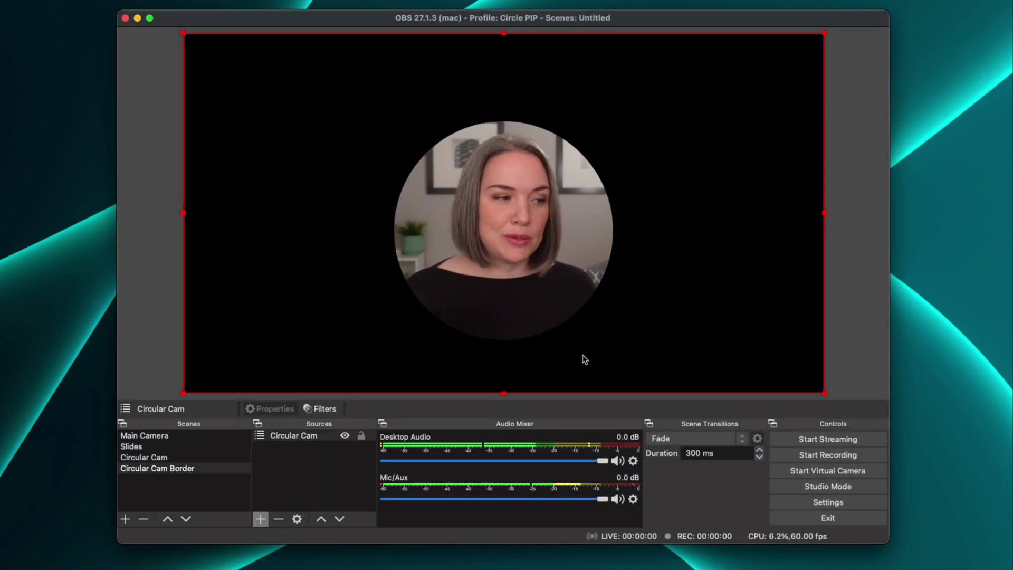
left_click(261, 519)
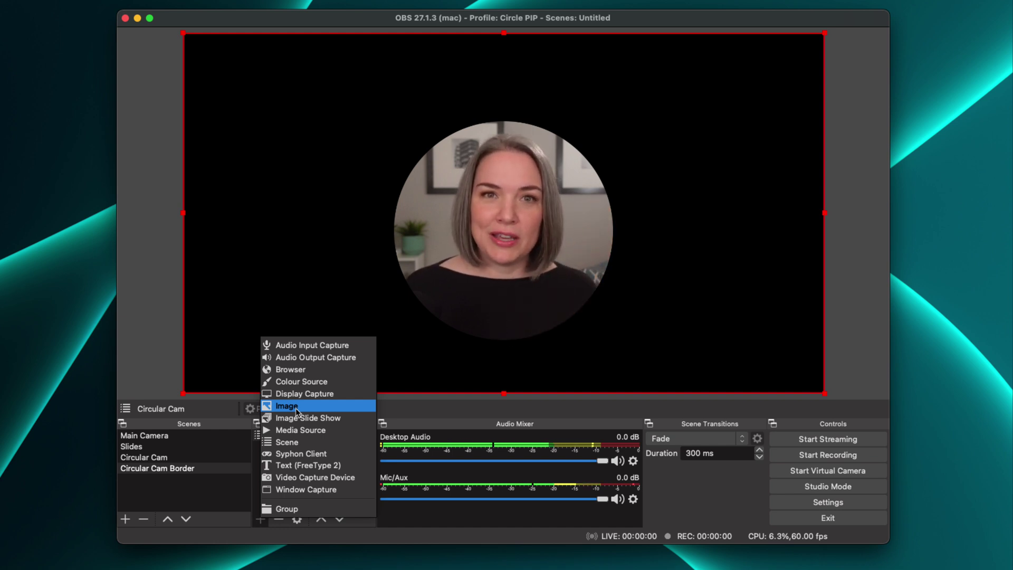
Add an image source named Border showing PIP Circle Outline CM Colours.001.png
left_click(296, 408)
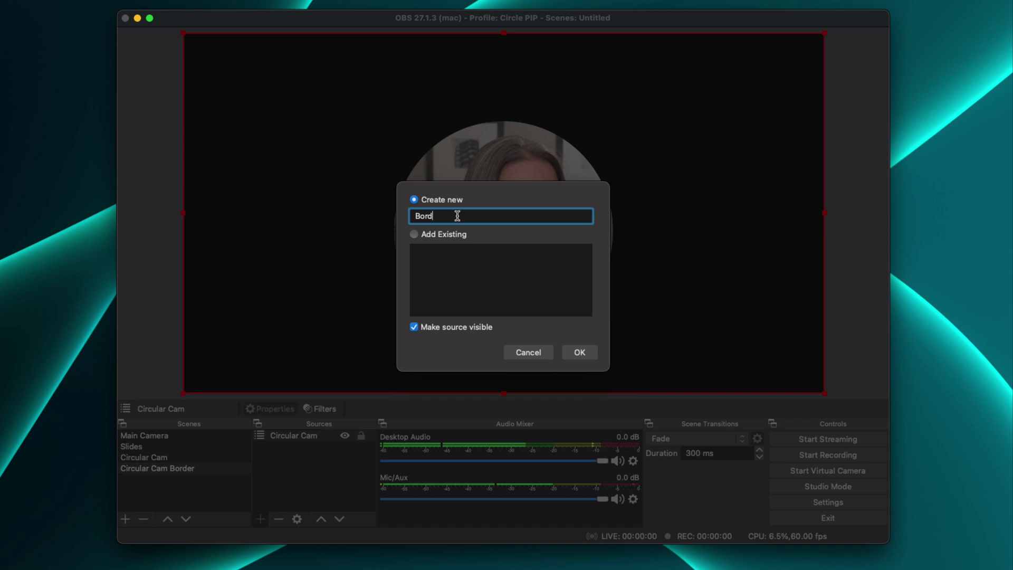
type("Border")
key("Return")
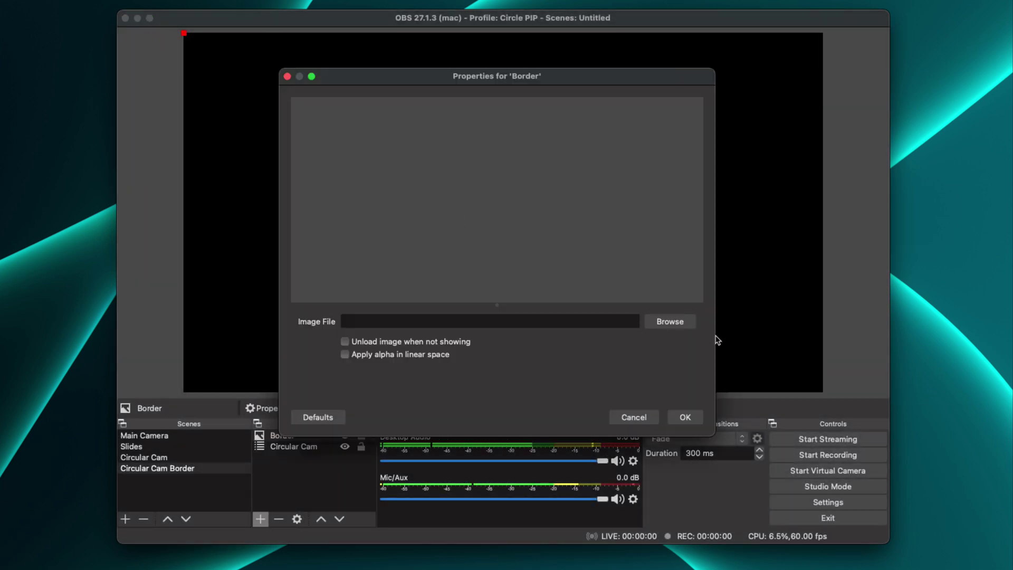
left_click(670, 321)
left_click(494, 262)
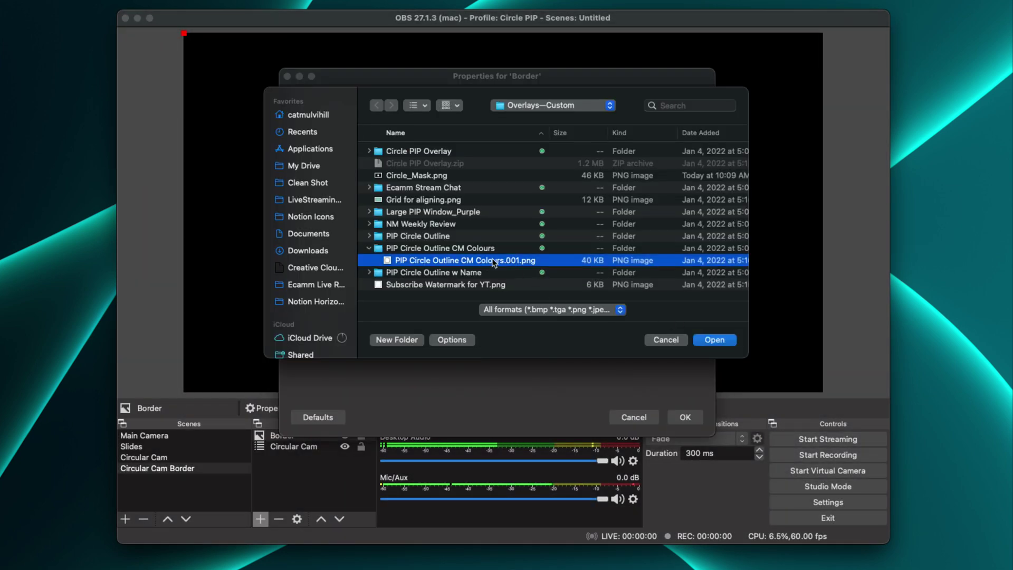
left_click(726, 342)
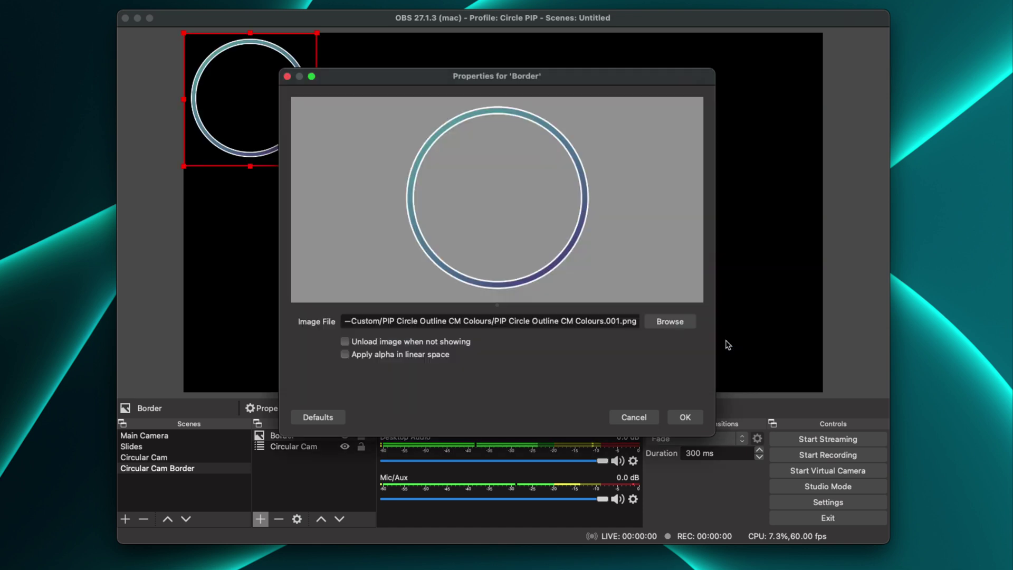
left_click(685, 417)
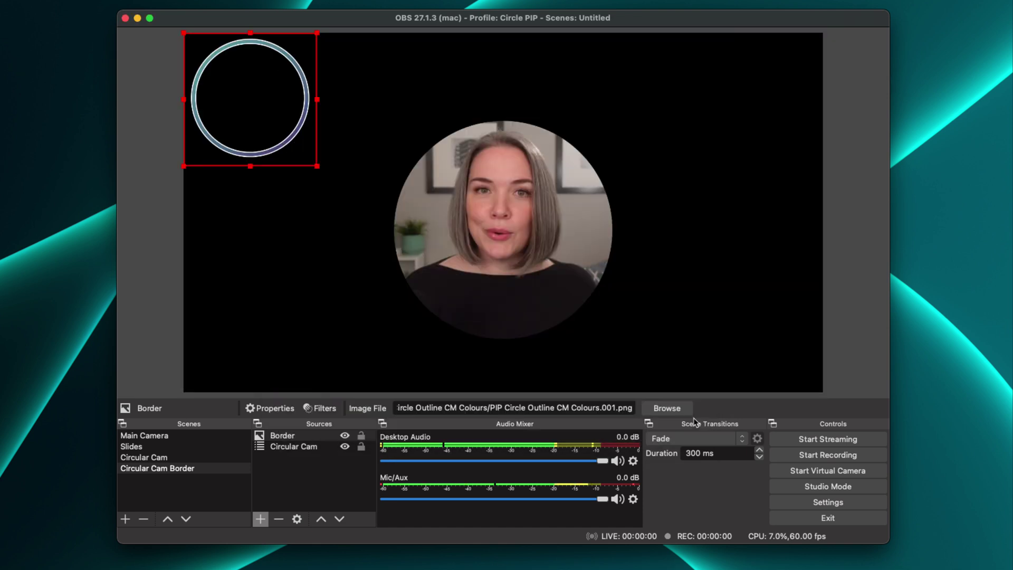
Fit the Border ring around the webcam circle and lock both Border and Circular Cam
left_click_drag(291, 147, 626, 319)
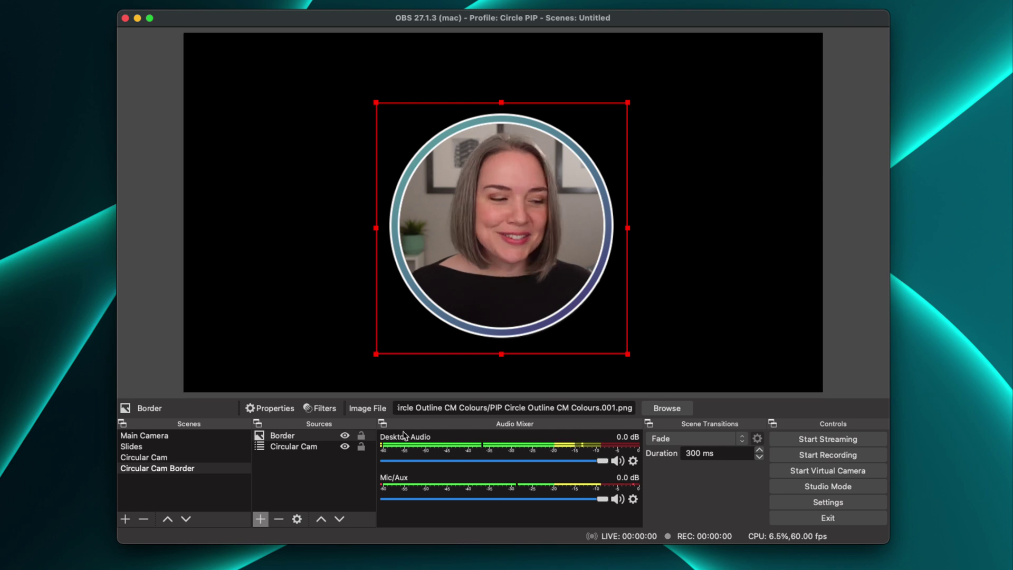
left_click(361, 435)
left_click(362, 447)
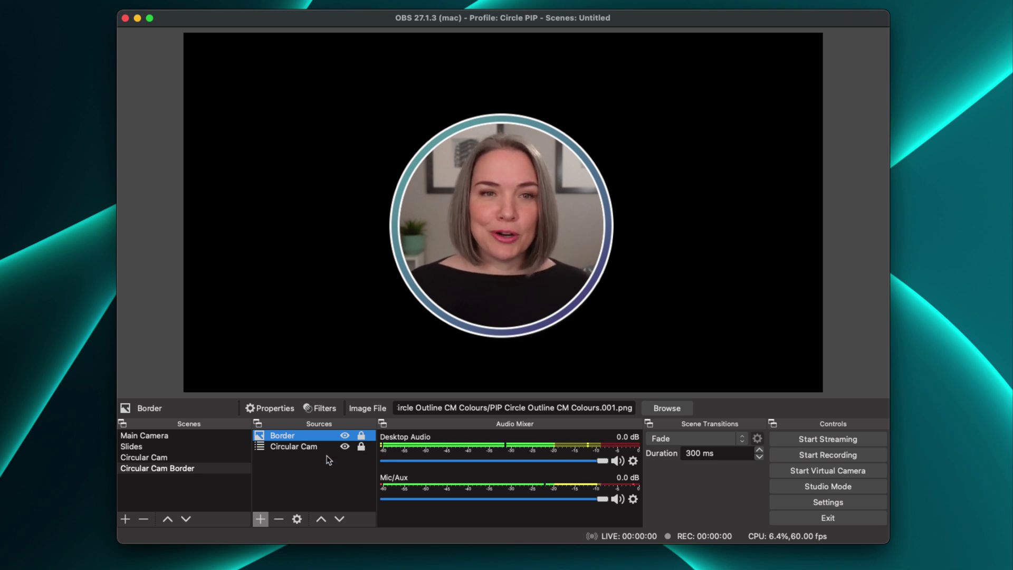
Remove the plain Circular Cam source from the Slides scene
left_click(155, 448)
left_click(302, 440)
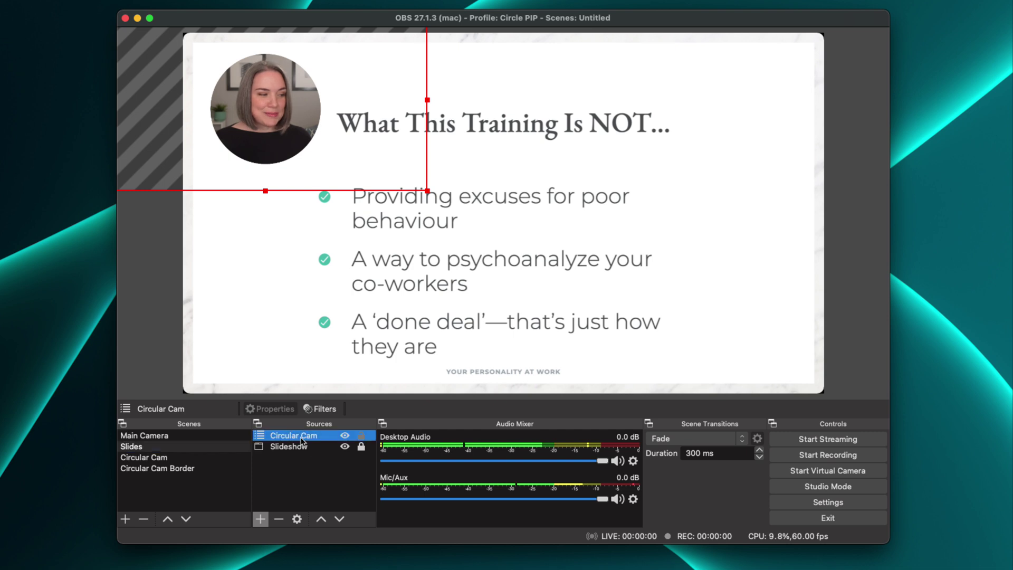
left_click(279, 518)
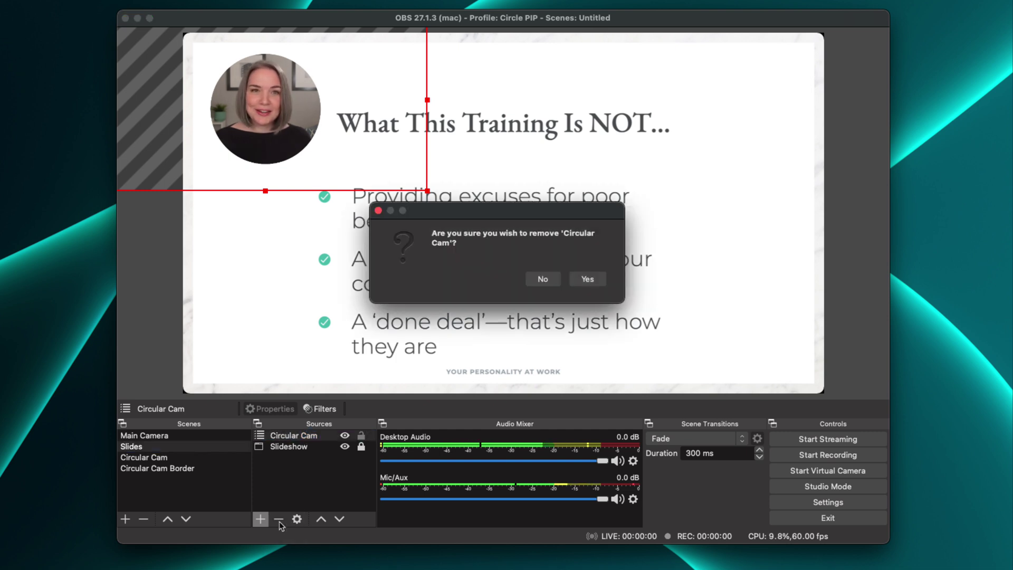
left_click(586, 280)
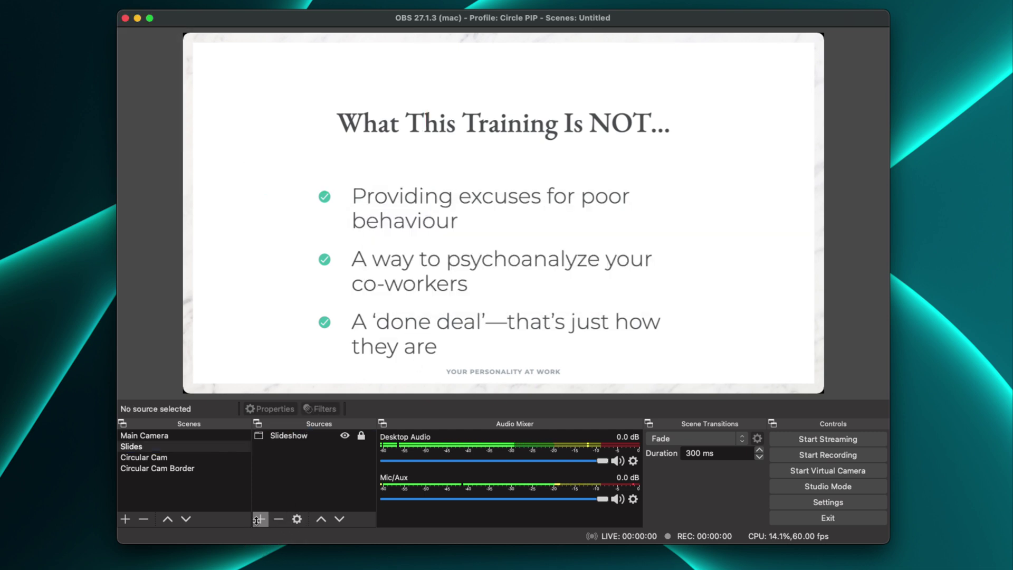
Add the Circular Cam Border scene to Slides, scaled down in the top-left corner
left_click(257, 520)
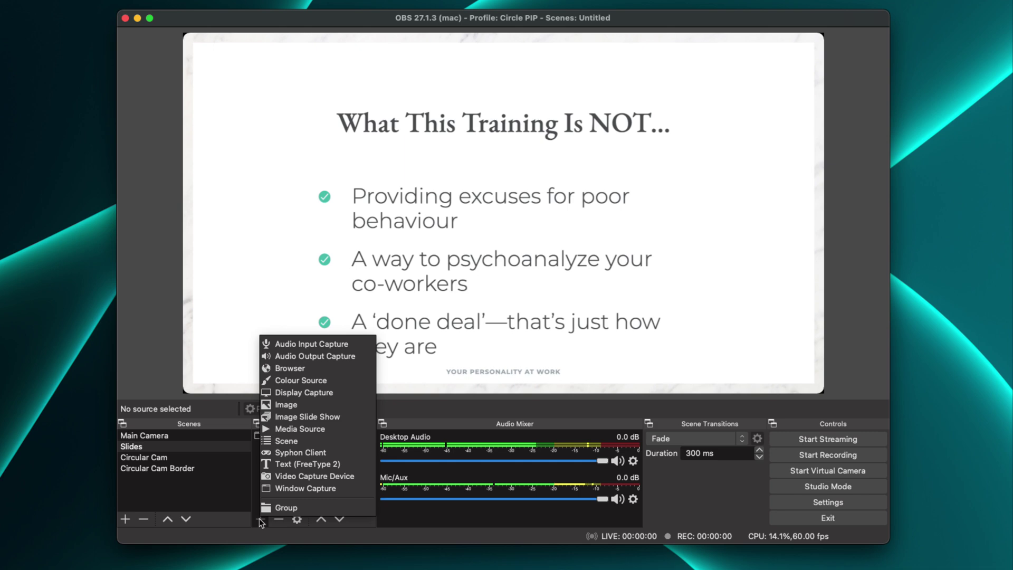
left_click(289, 441)
left_click(457, 264)
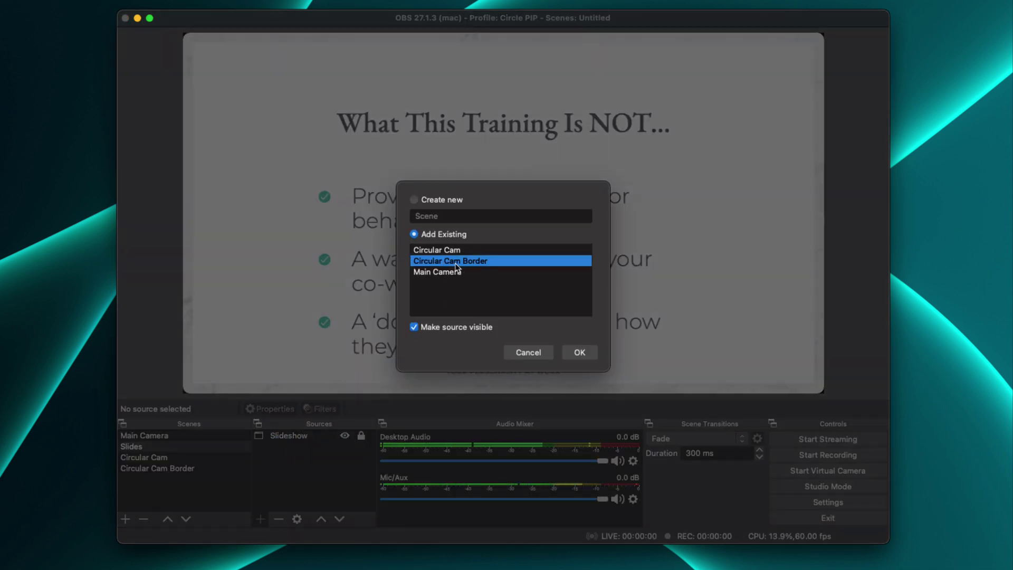
left_click(570, 353)
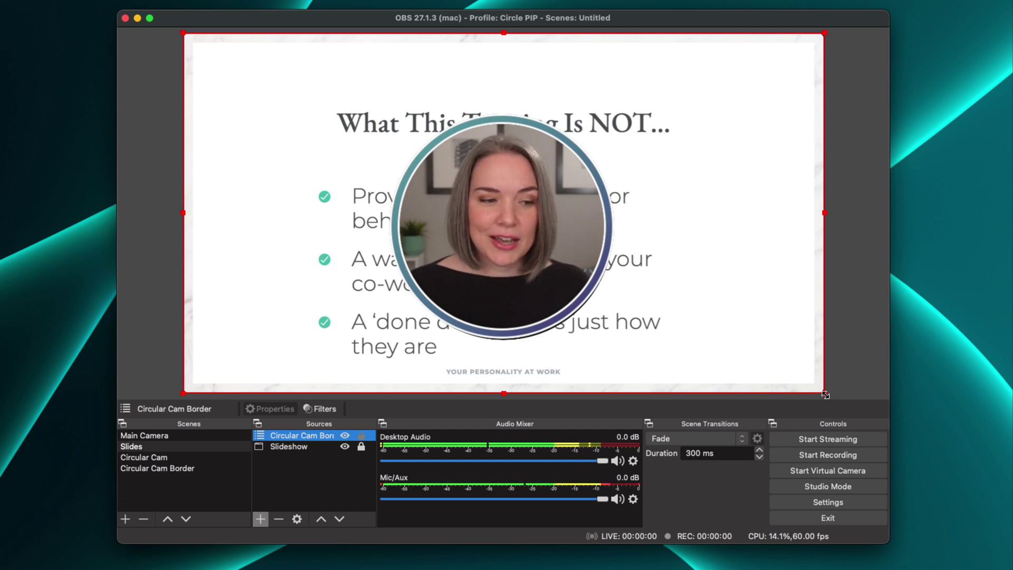
left_click_drag(824, 393, 538, 253)
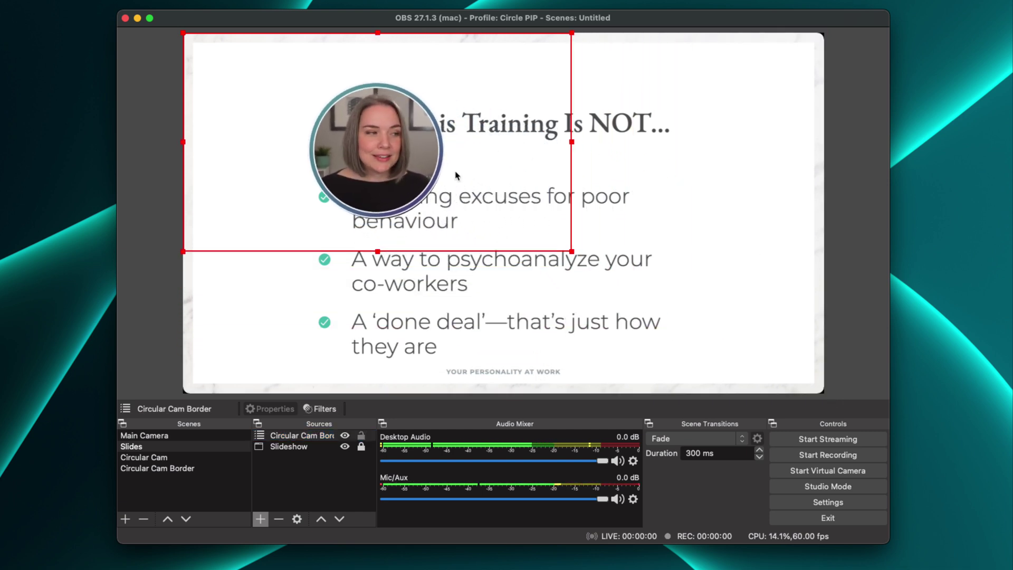
left_click_drag(379, 142, 294, 127)
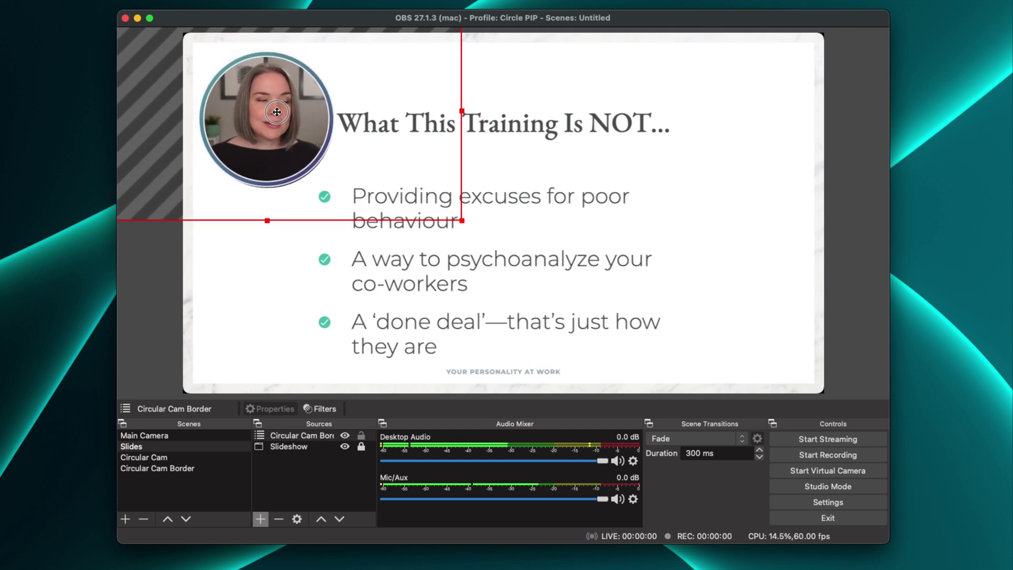
left_click_drag(462, 220, 384, 197)
left_click_drag(206, 100, 227, 110)
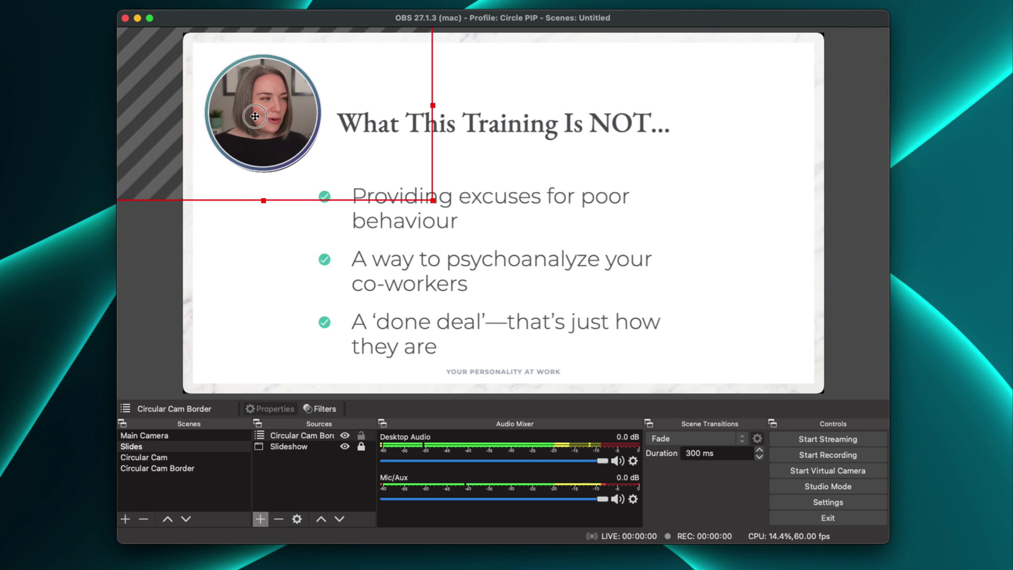
In Circular Cam Border, enlarge the Border ring slightly to fit the webcam and lock it
left_click(171, 469)
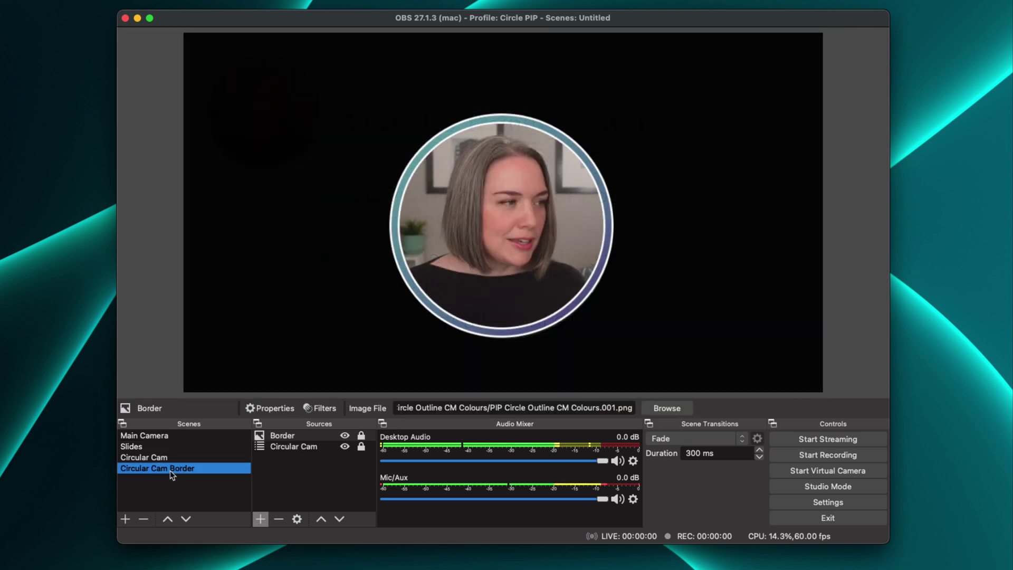
left_click(587, 294)
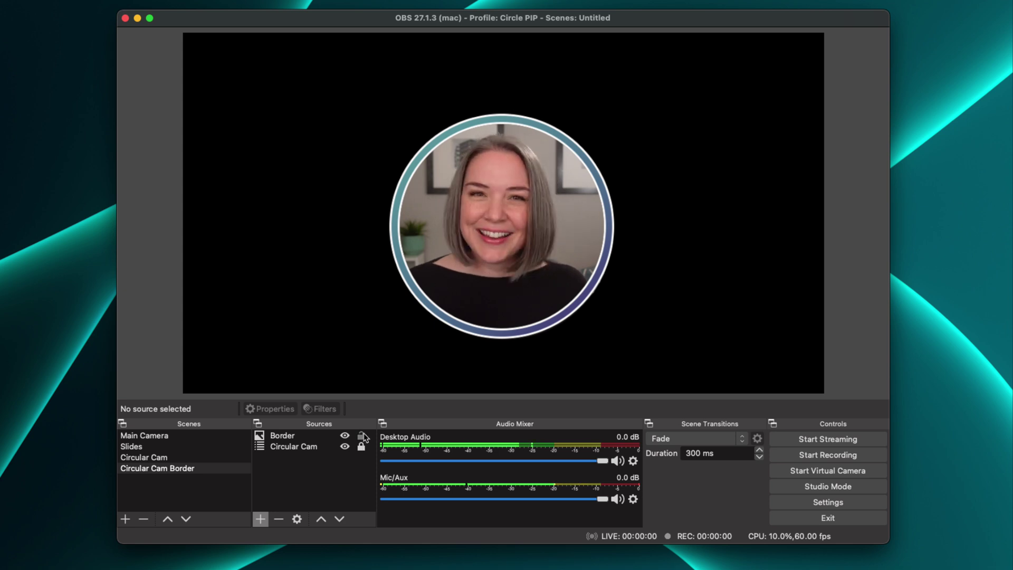
left_click(604, 326)
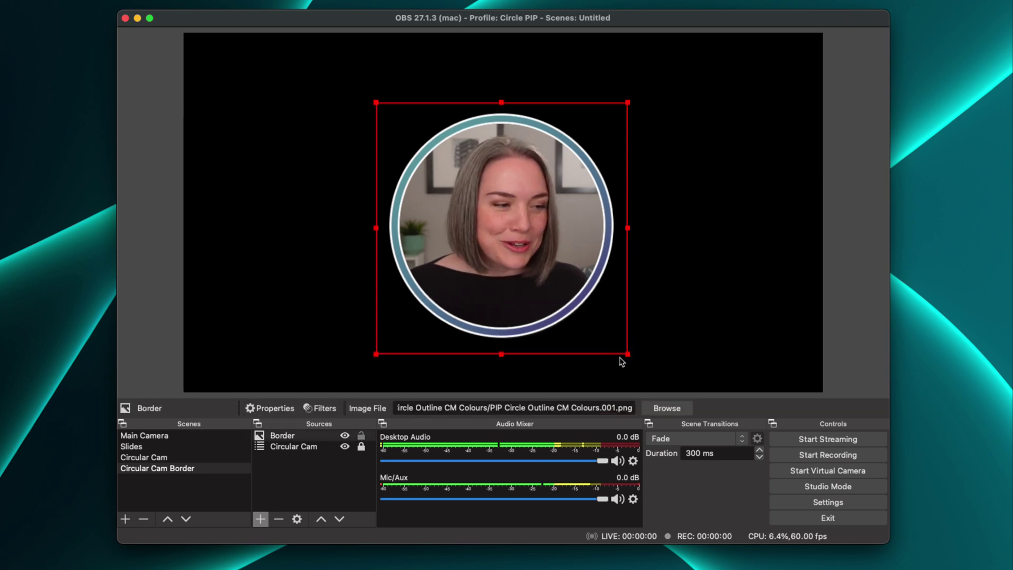
left_click_drag(627, 354, 630, 357)
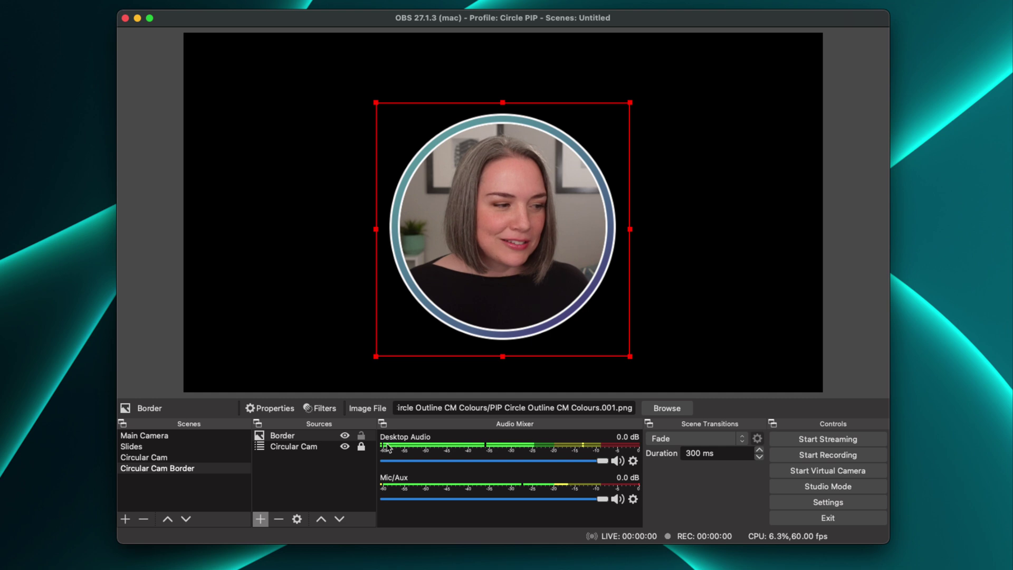
left_click(361, 435)
In the Slides scene, nudge the Circular Cam Border webcam into the top-left corner and lock it
left_click(131, 447)
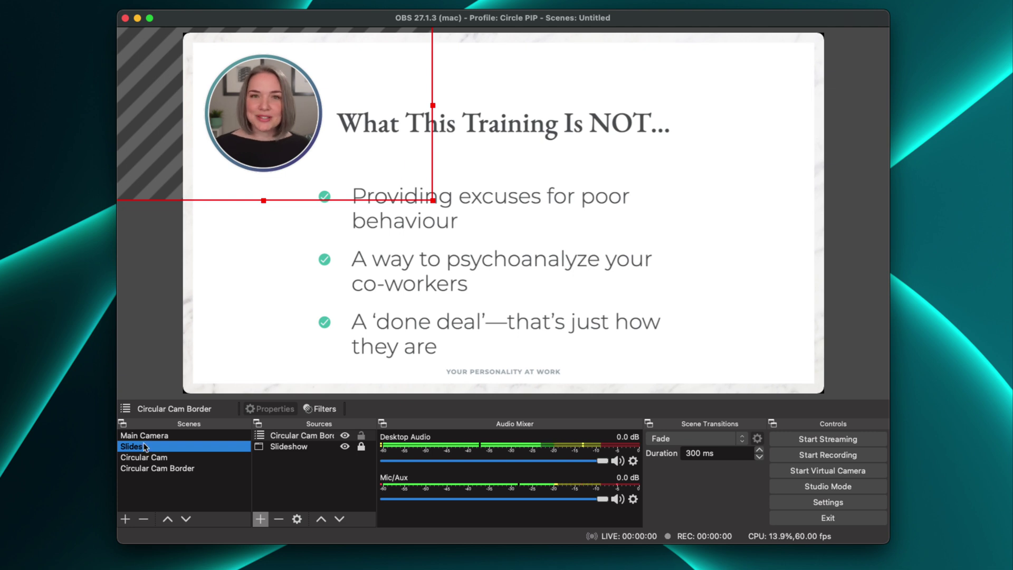
left_click_drag(293, 132, 258, 100)
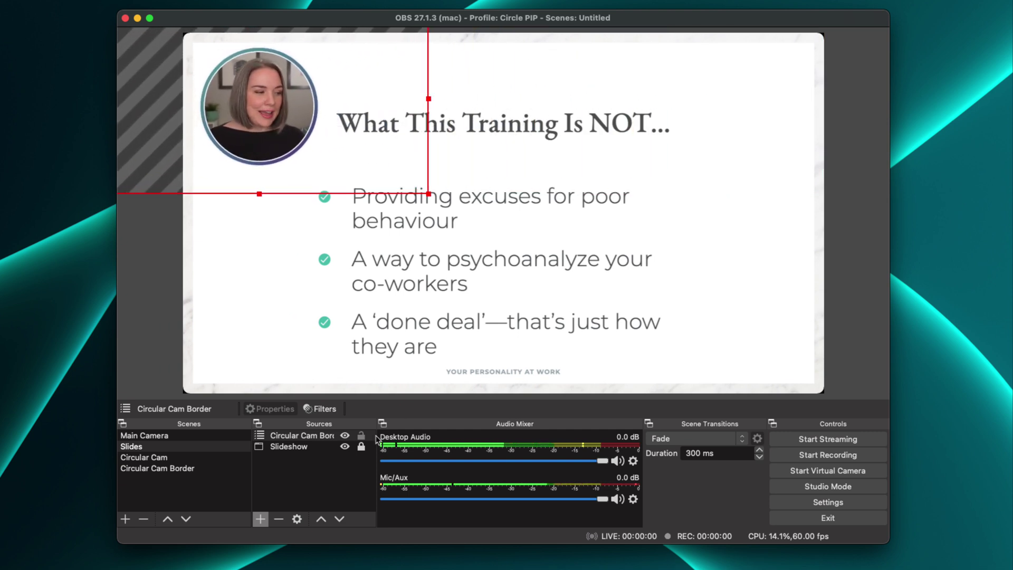
left_click(362, 436)
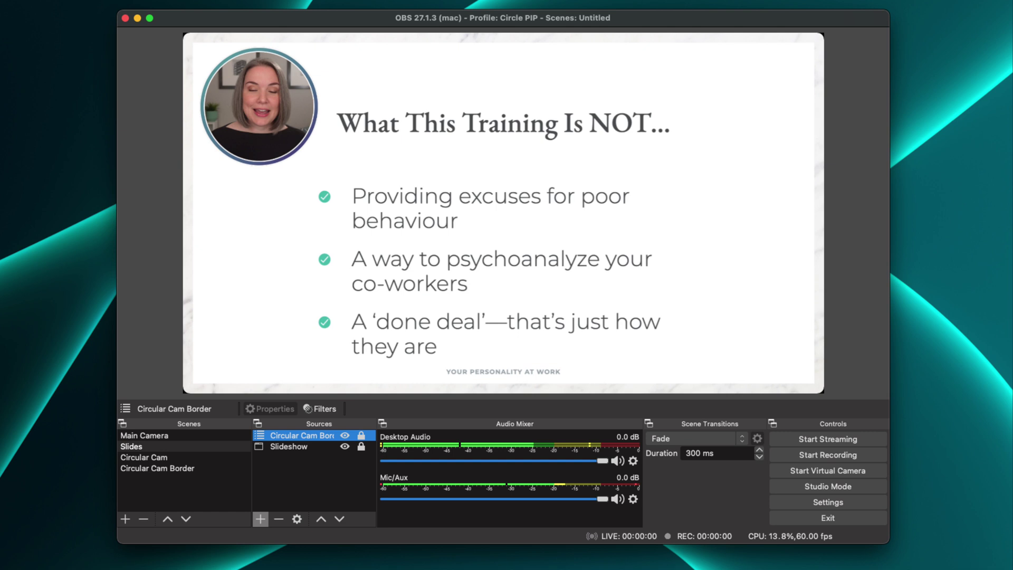
Advance the presentation to the 'What This Training Is…' slide
key("super+Tab")
key("Right")
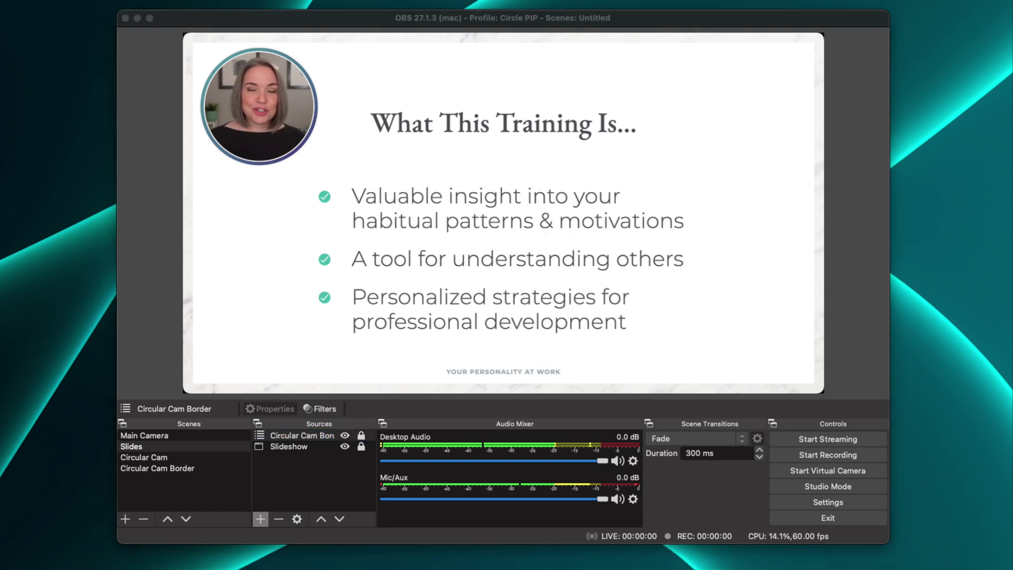